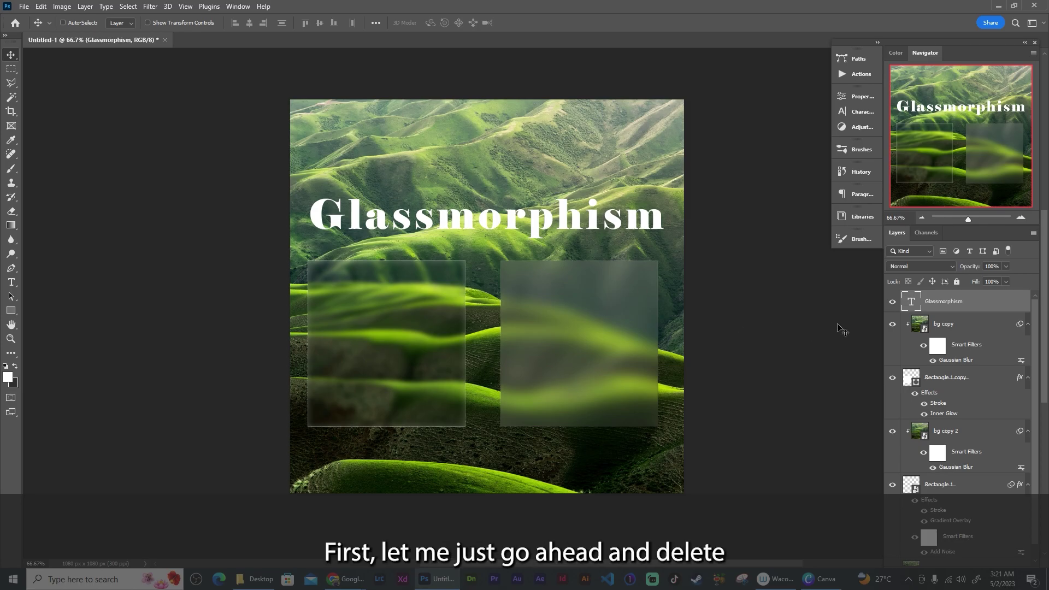
- Delete the title and blurred copy layers, and reset Rectangle 1's gradient overlay to its defaults
key(Delete)
key(Delete)
key(Delete)
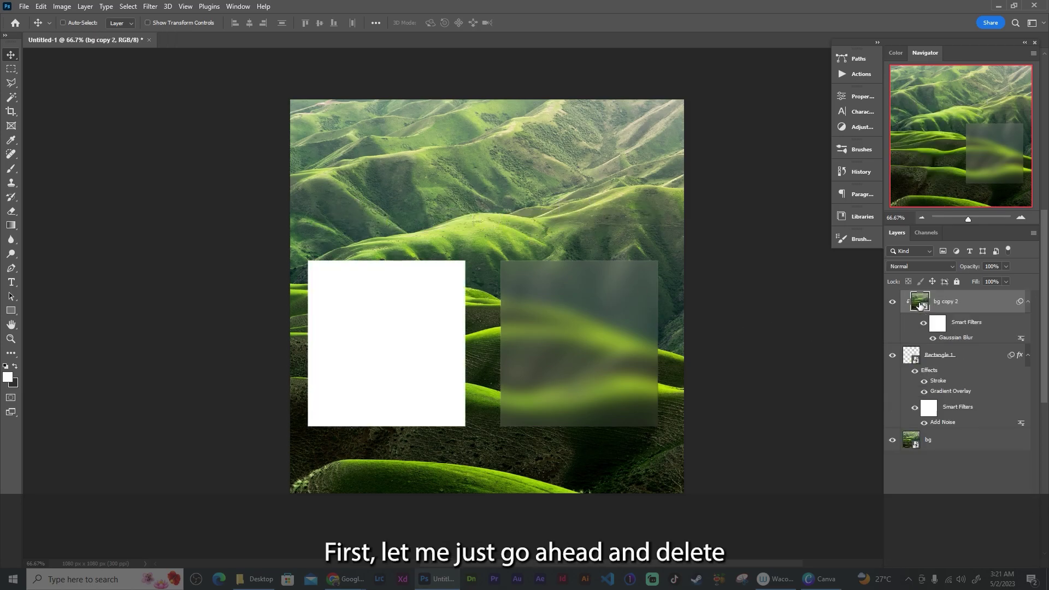
key(Delete)
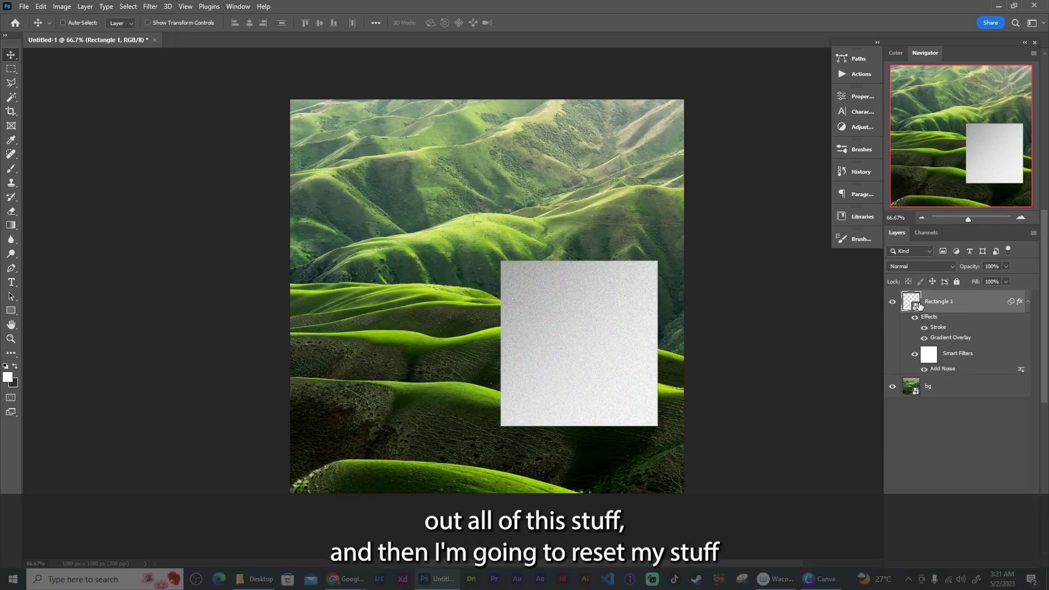
double_click(988, 305)
click(689, 188)
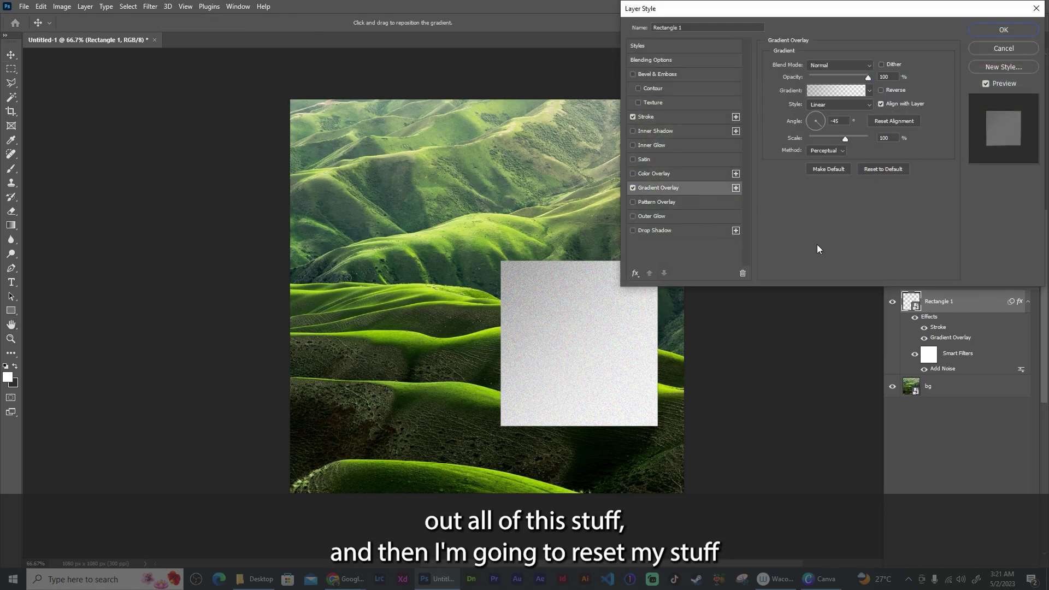
click(885, 171)
- Reset and disable Rectangle 1's stroke and gradient overlay, then delete the Rectangle 1 layer
click(668, 114)
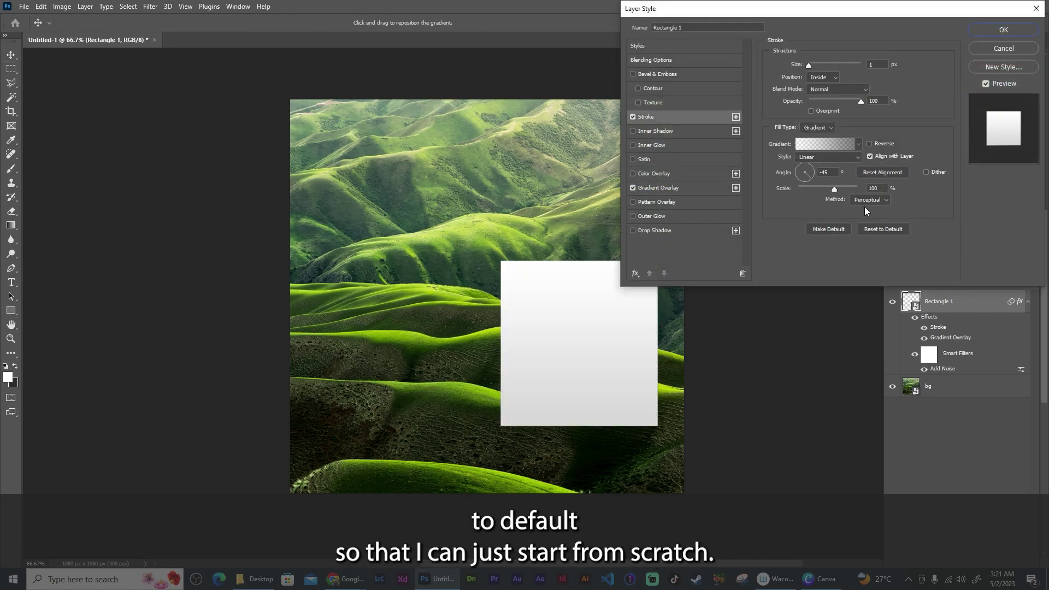
click(874, 225)
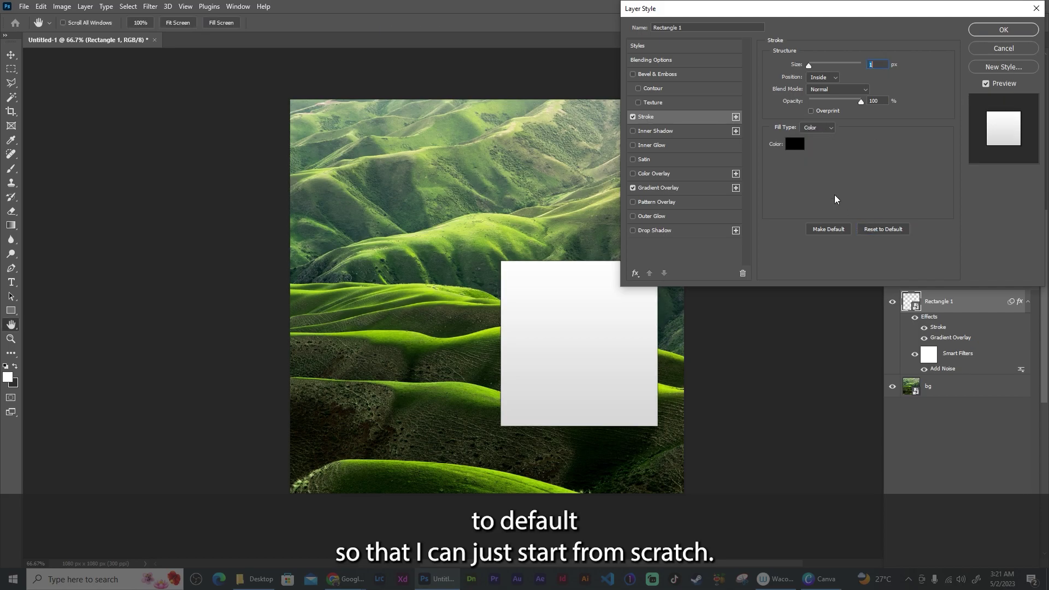
click(632, 117)
click(633, 187)
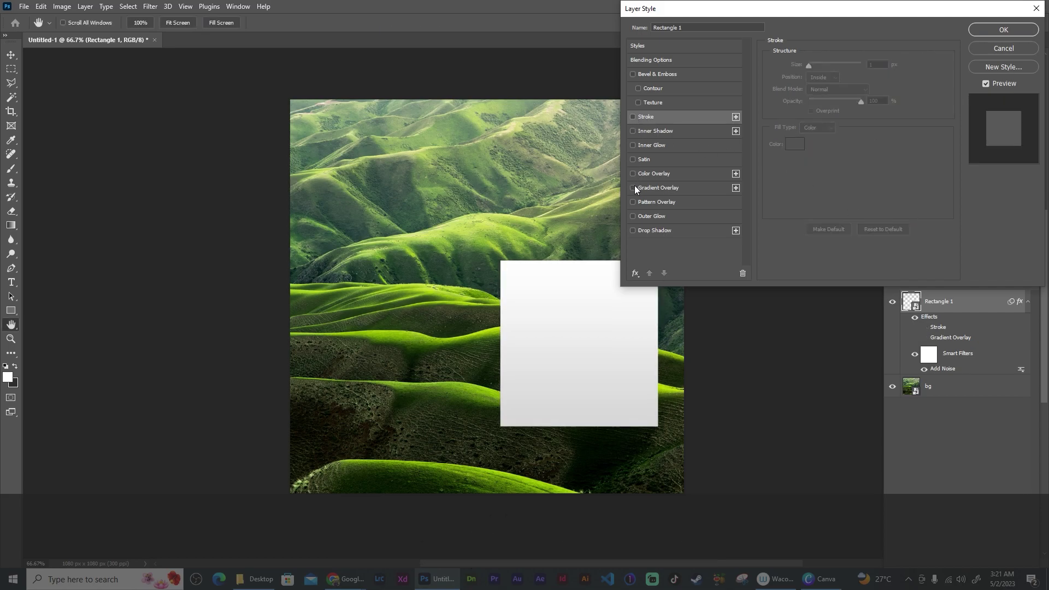
click(1004, 29)
key(Delete)
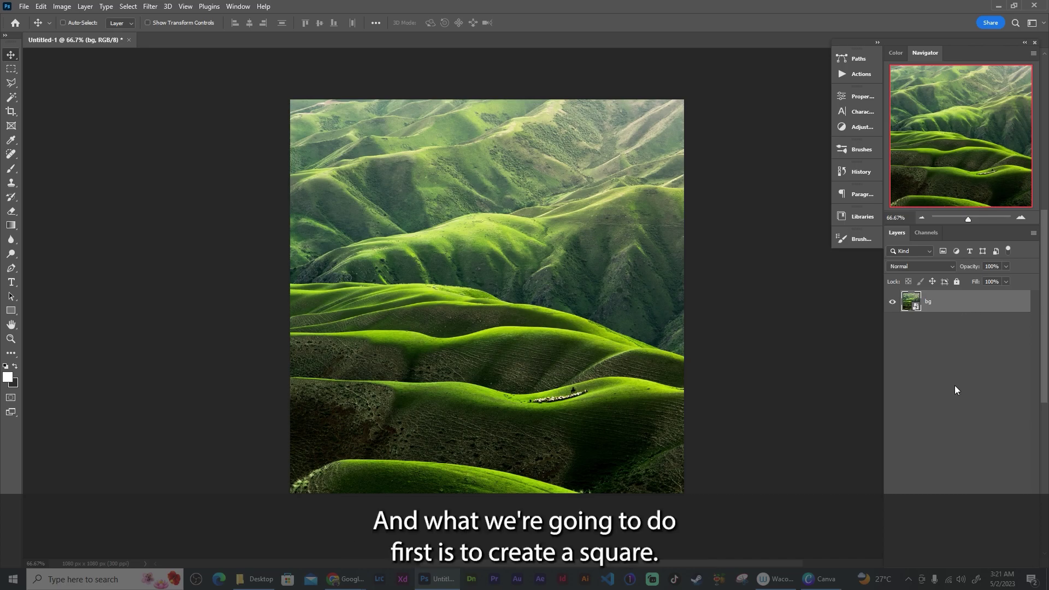
- Draw a 418 px square over the left hills and nudge it slightly upward
click(10, 314)
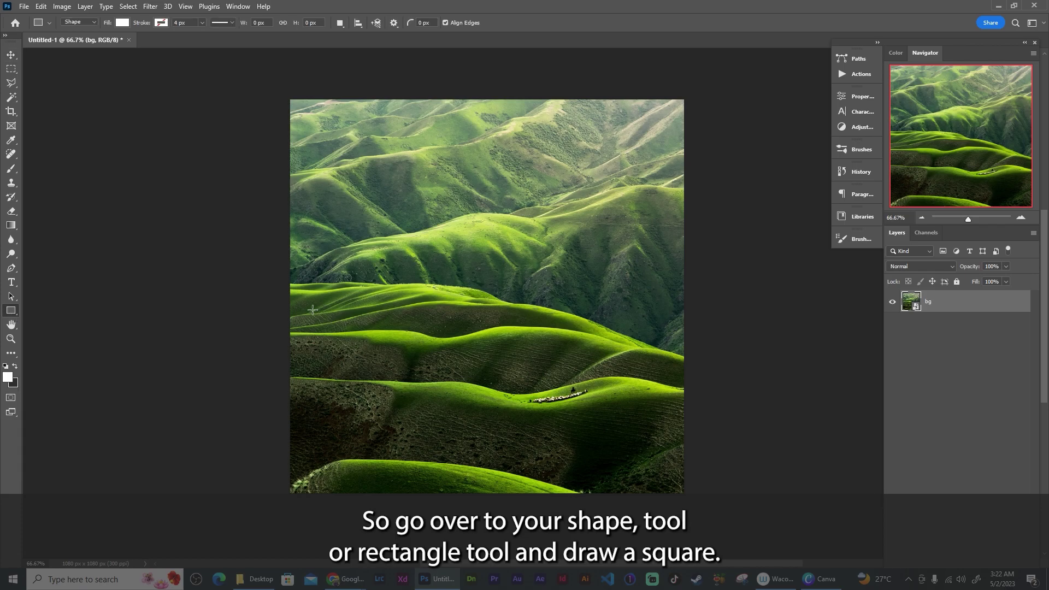
drag(309, 284, 465, 439)
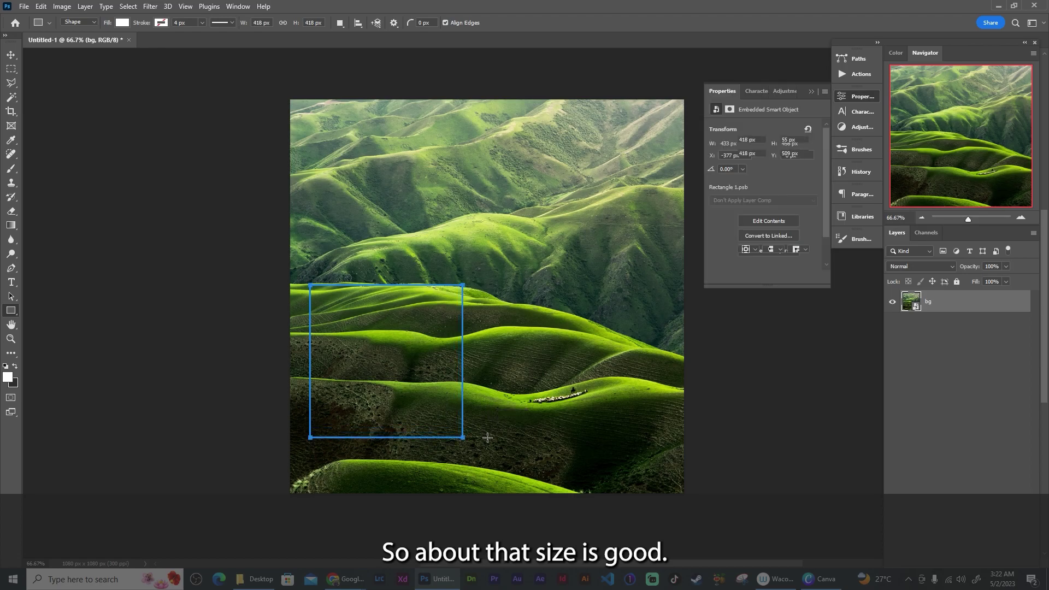
click(11, 54)
drag(370, 371, 363, 347)
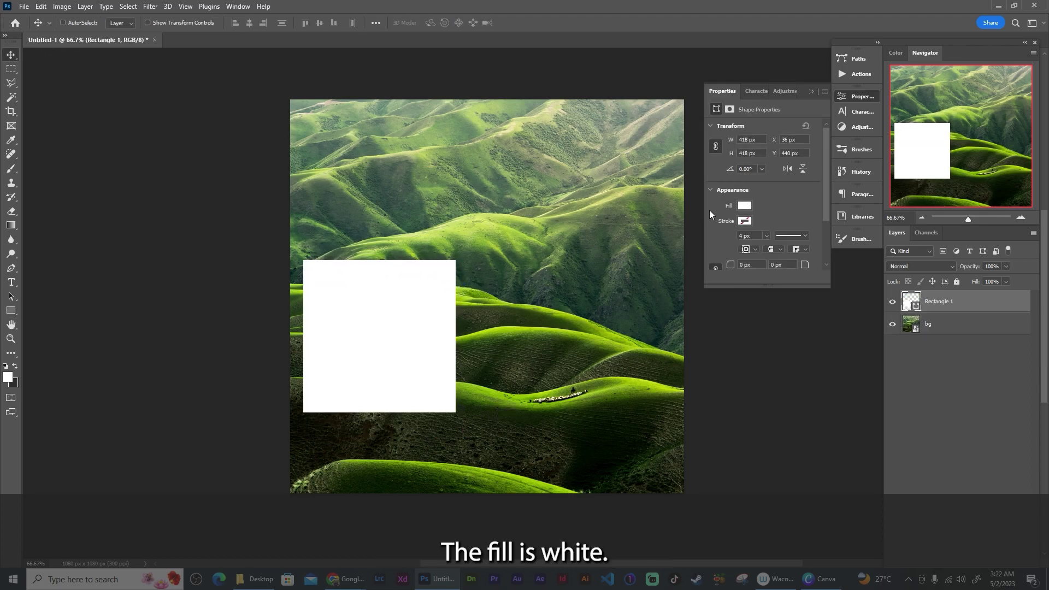
- Lower the square layer's fill to 0%
click(811, 92)
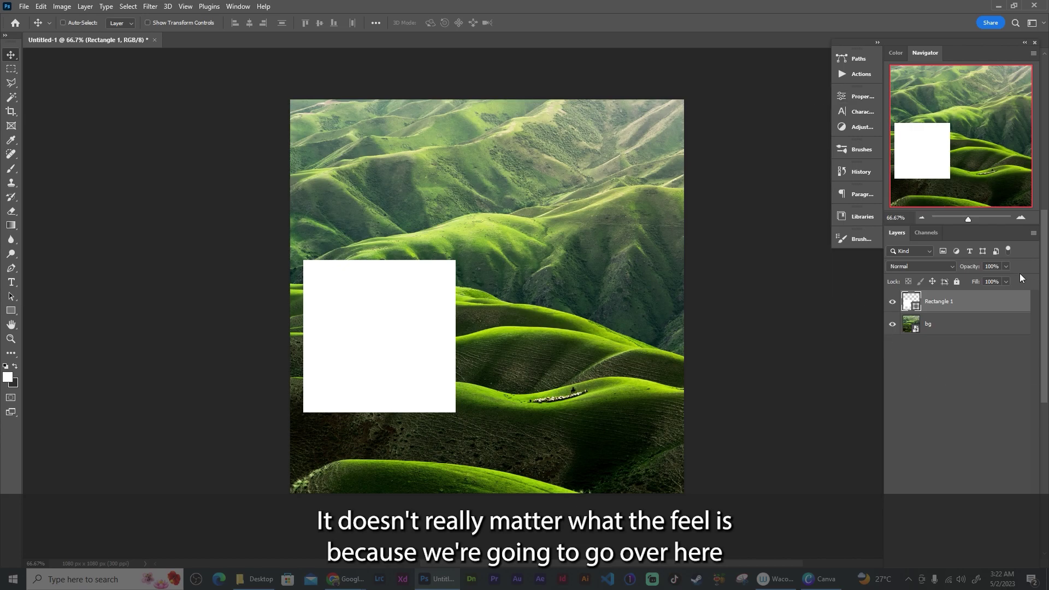
click(1006, 281)
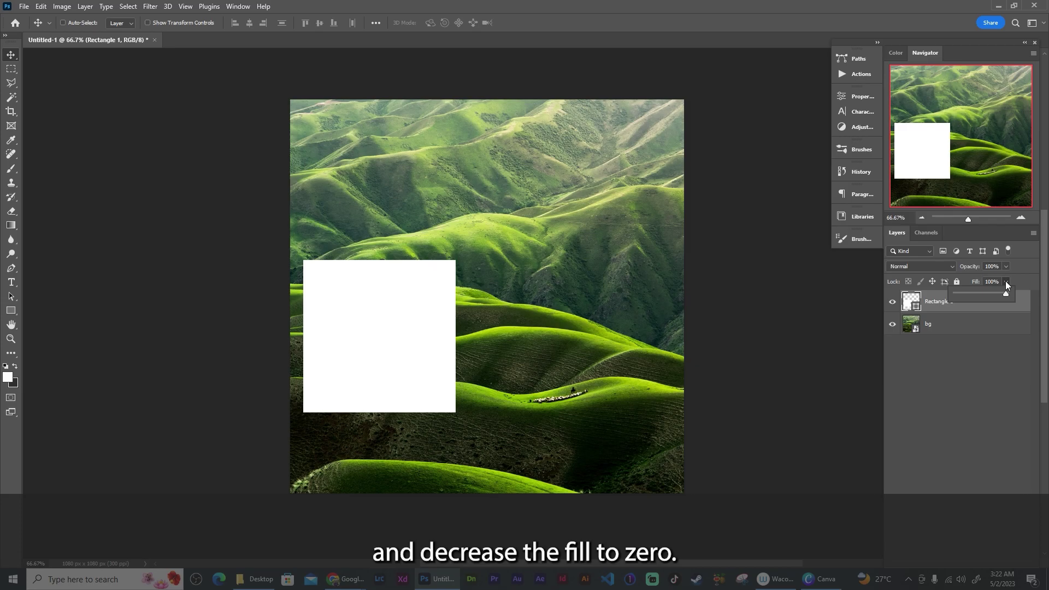
drag(1005, 296, 880, 304)
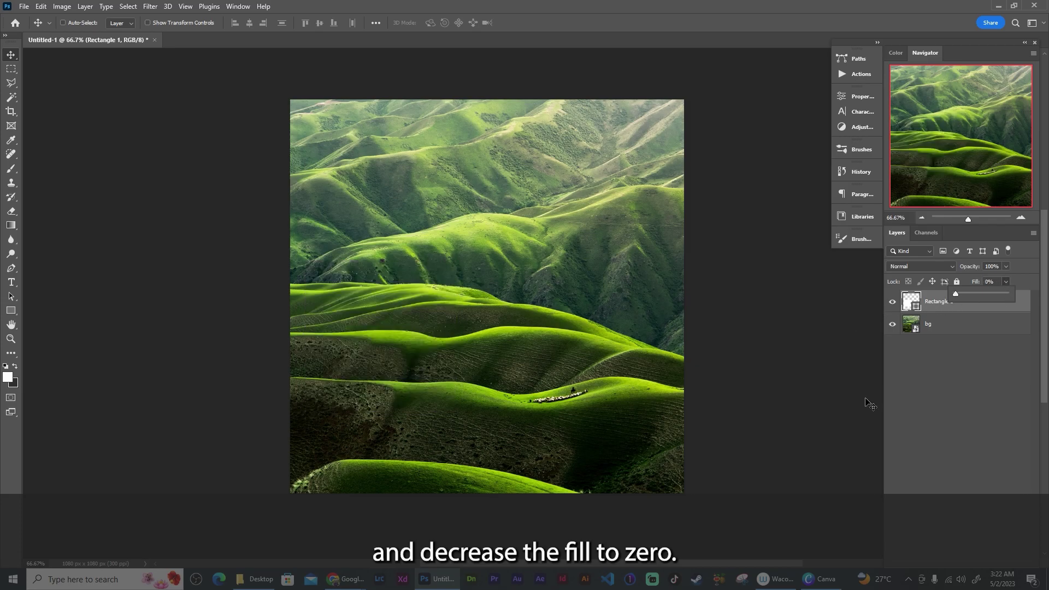
click(964, 391)
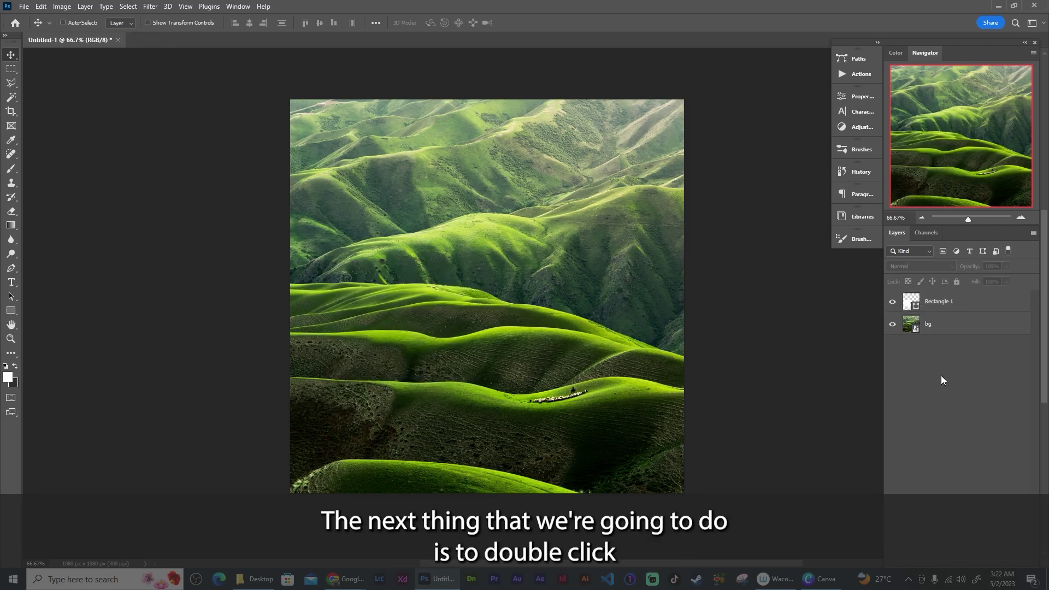
- Give Rectangle 1 a white (ffffff) 1 px stroke at 50% opacity
double_click(978, 303)
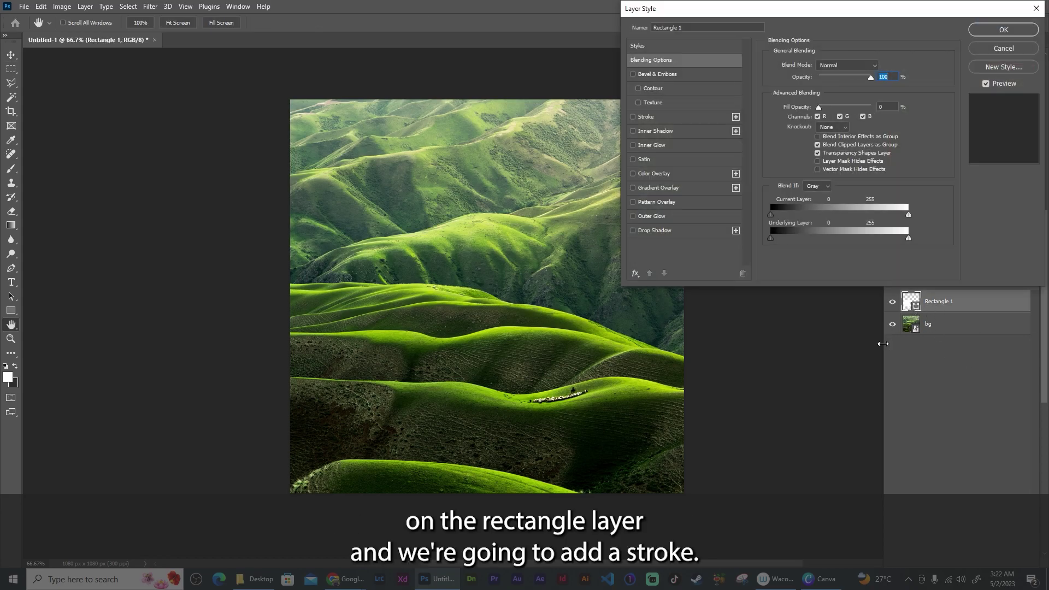
click(647, 118)
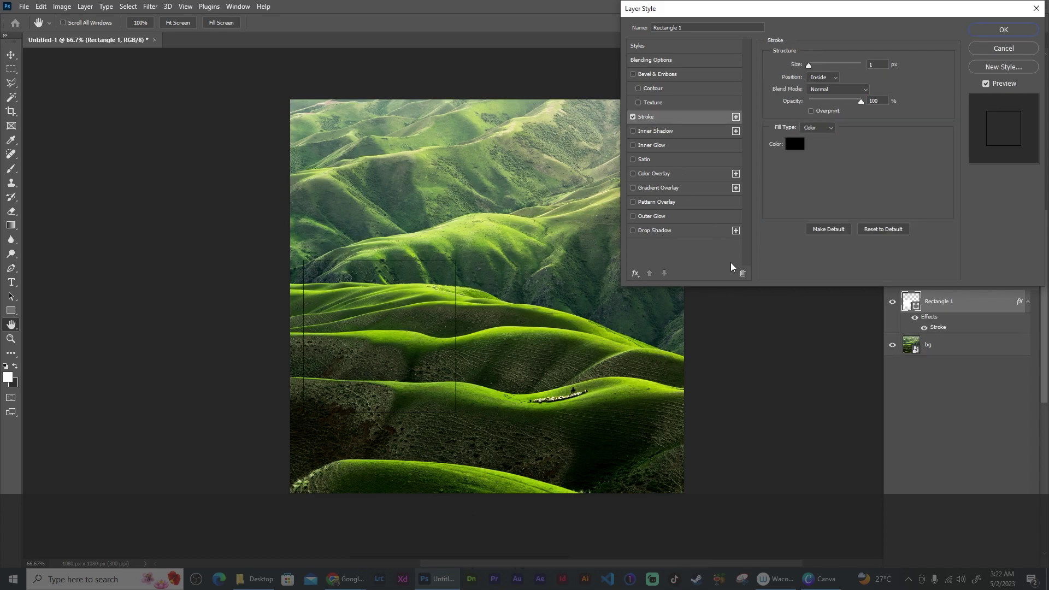
click(795, 145)
text(ffffff)
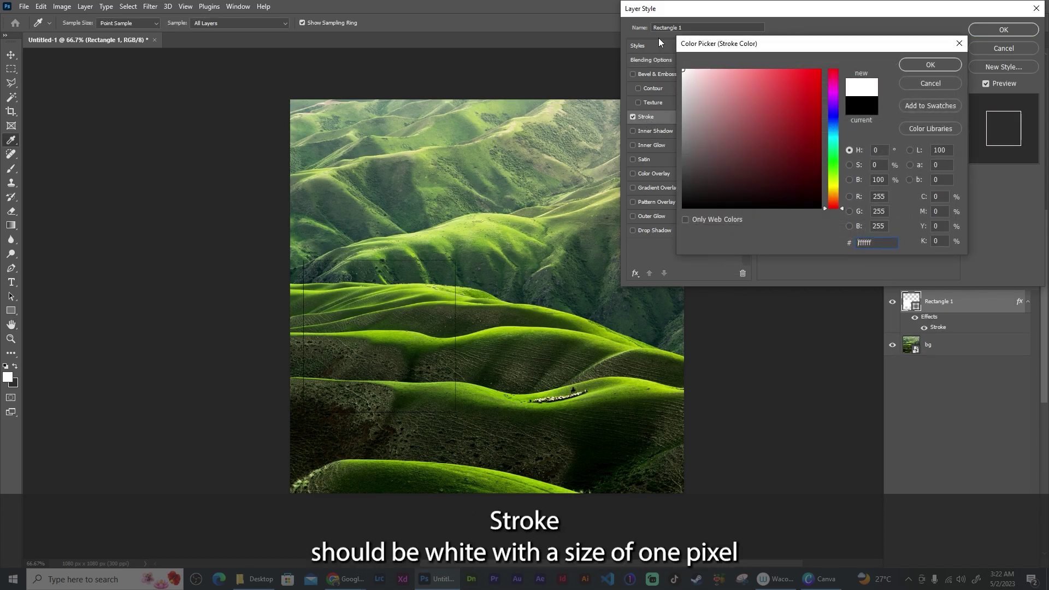
key(Return)
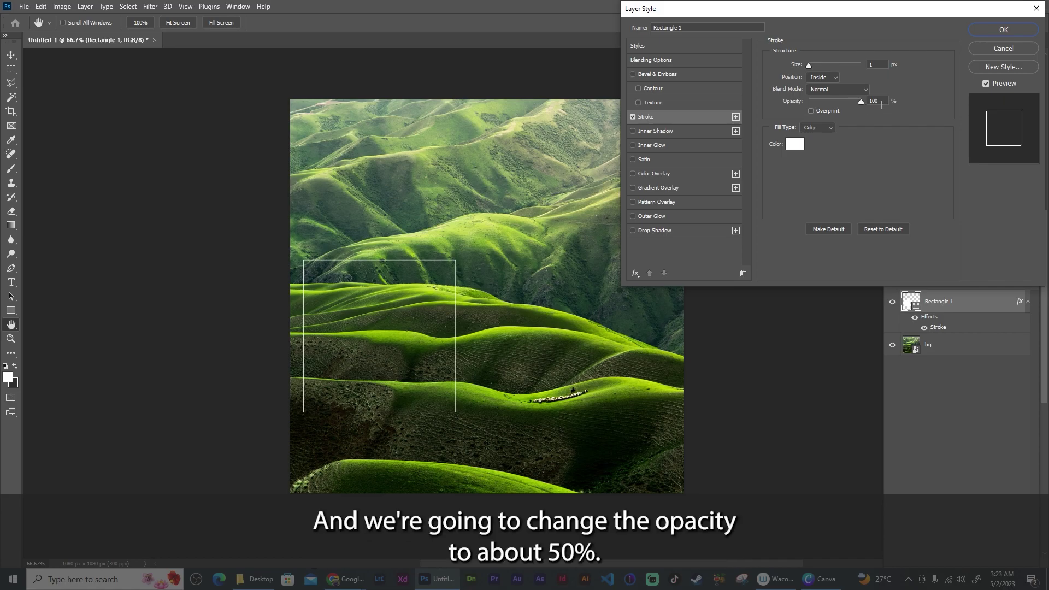
drag(881, 105, 838, 103)
text(50)
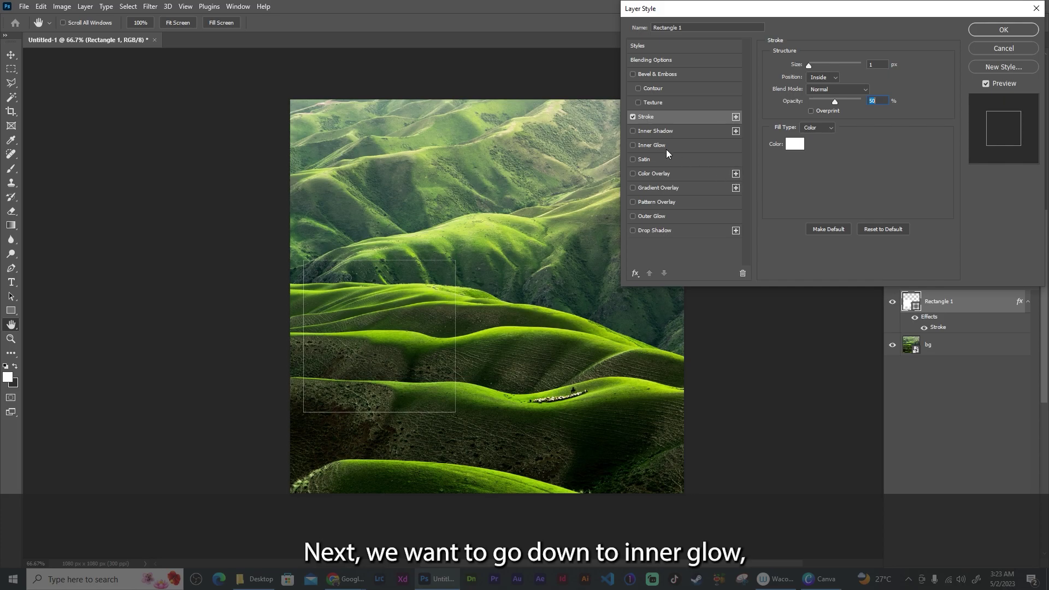
- Enable Inner Glow on the square with a white gradient colour stop
click(653, 146)
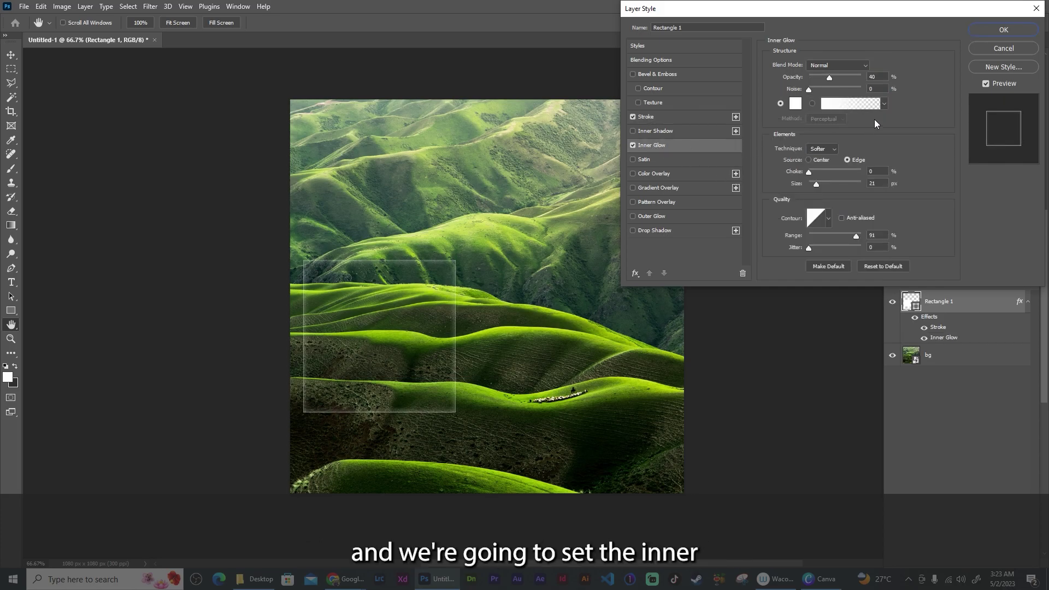
click(857, 104)
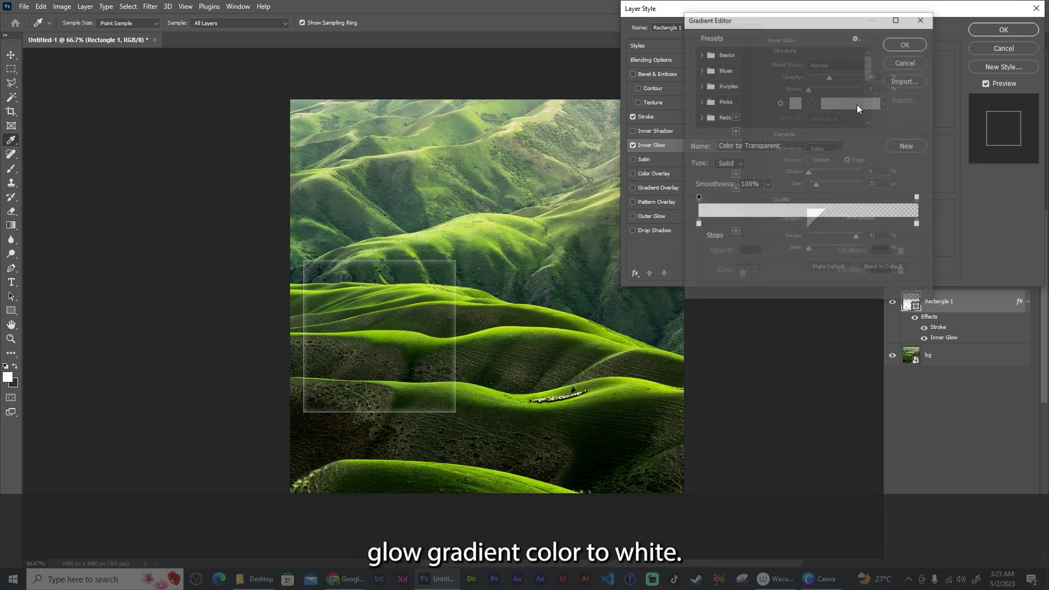
click(698, 224)
click(747, 271)
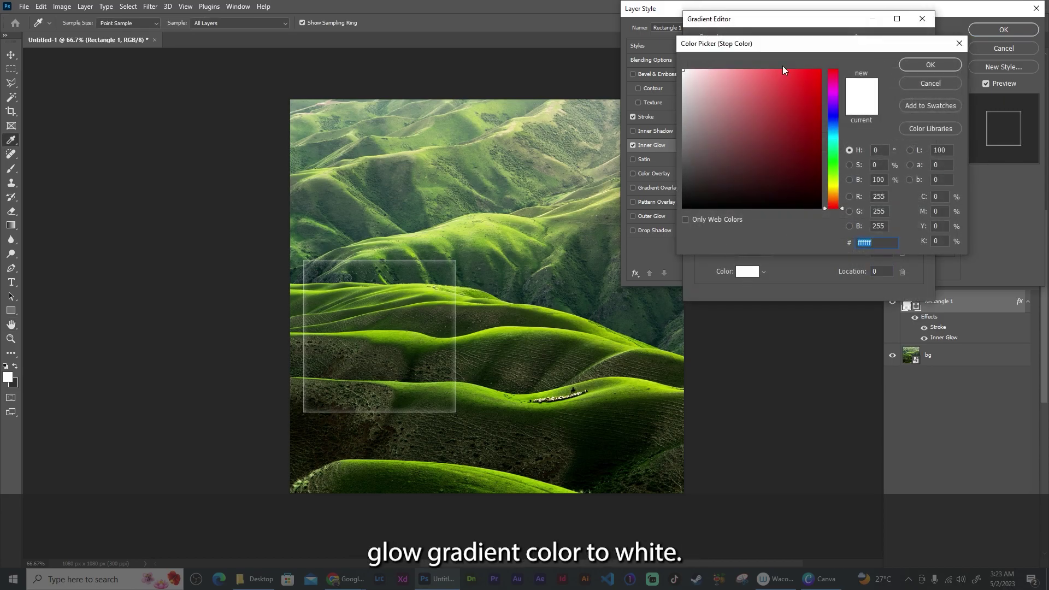
click(906, 68)
click(698, 197)
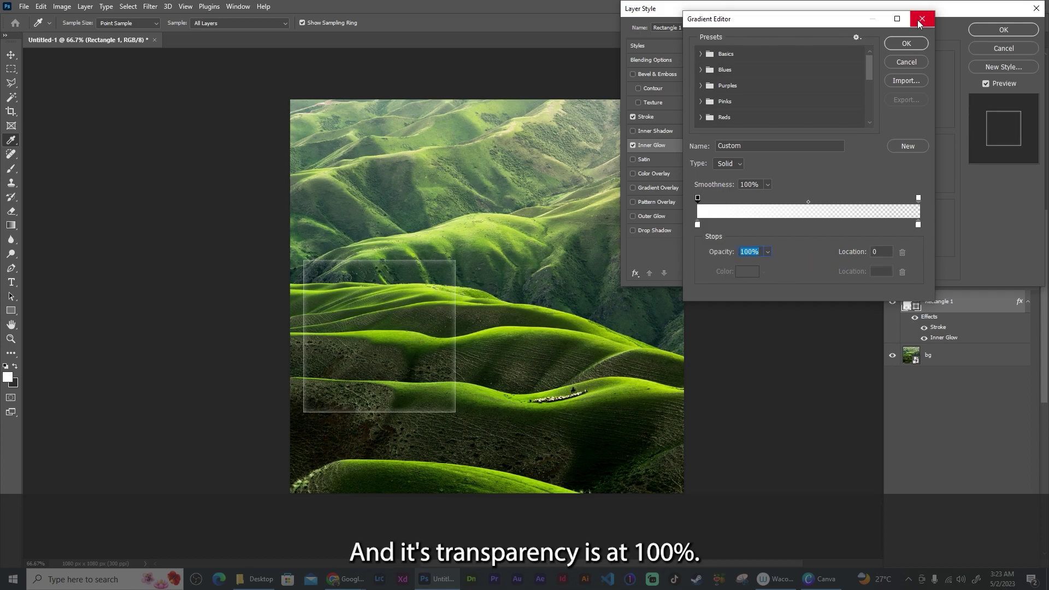
click(912, 41)
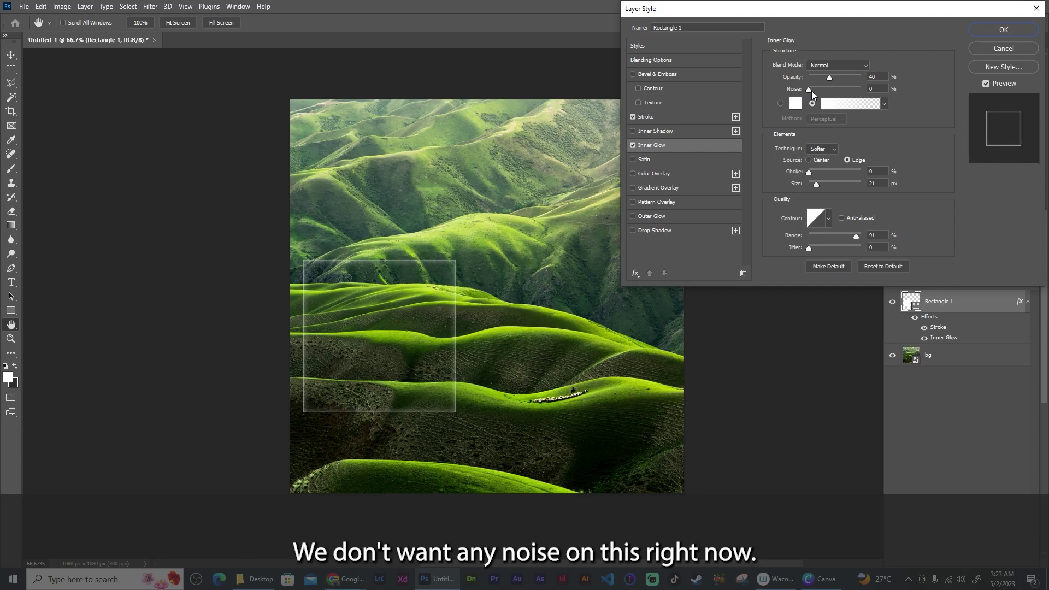
- Set the inner glow size to 16 px and apply the layer style
click(816, 184)
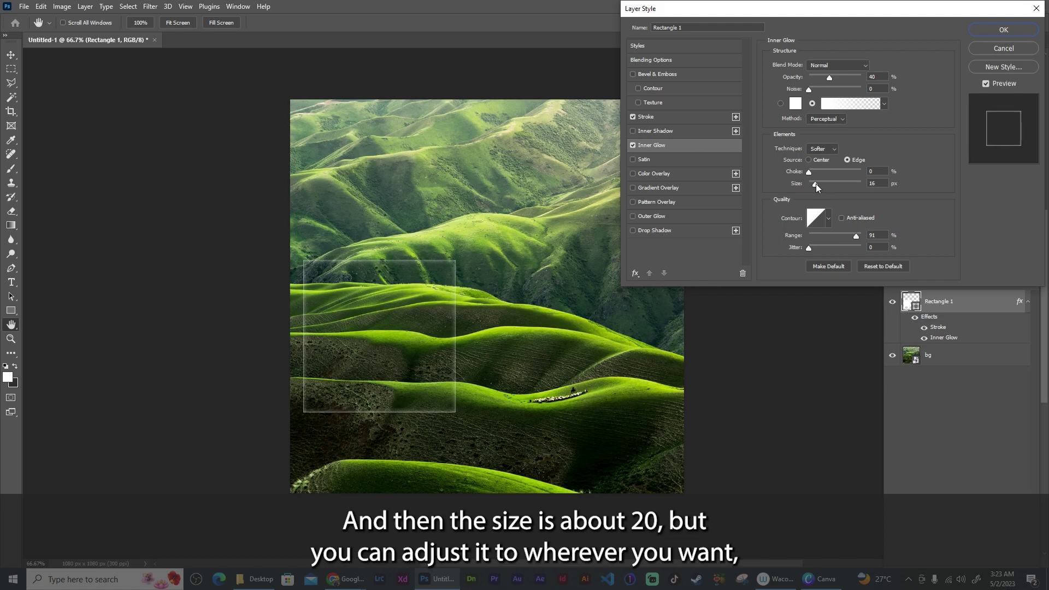
click(815, 183)
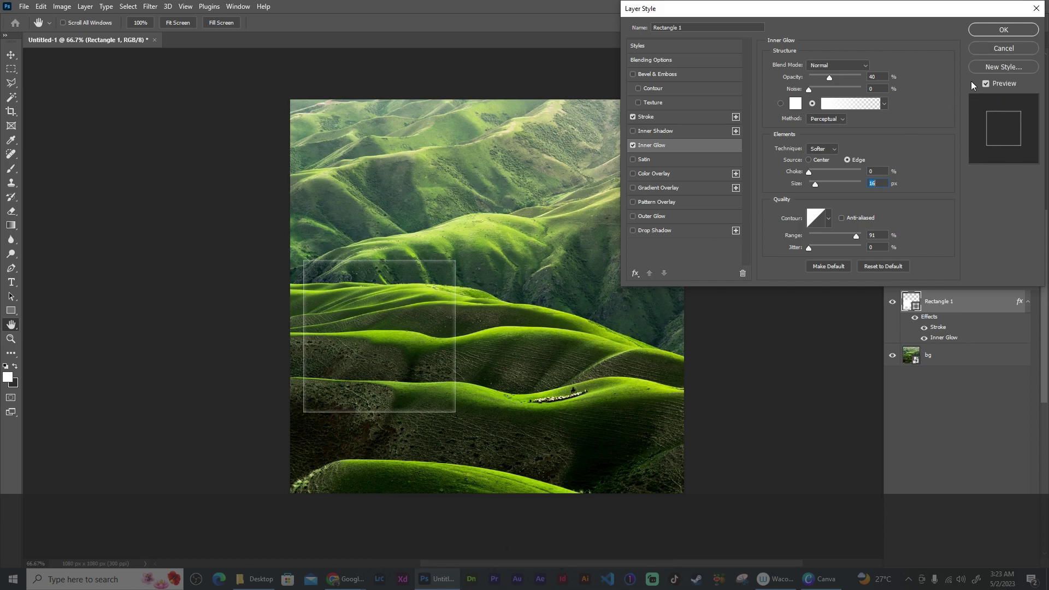
click(1012, 34)
click(967, 352)
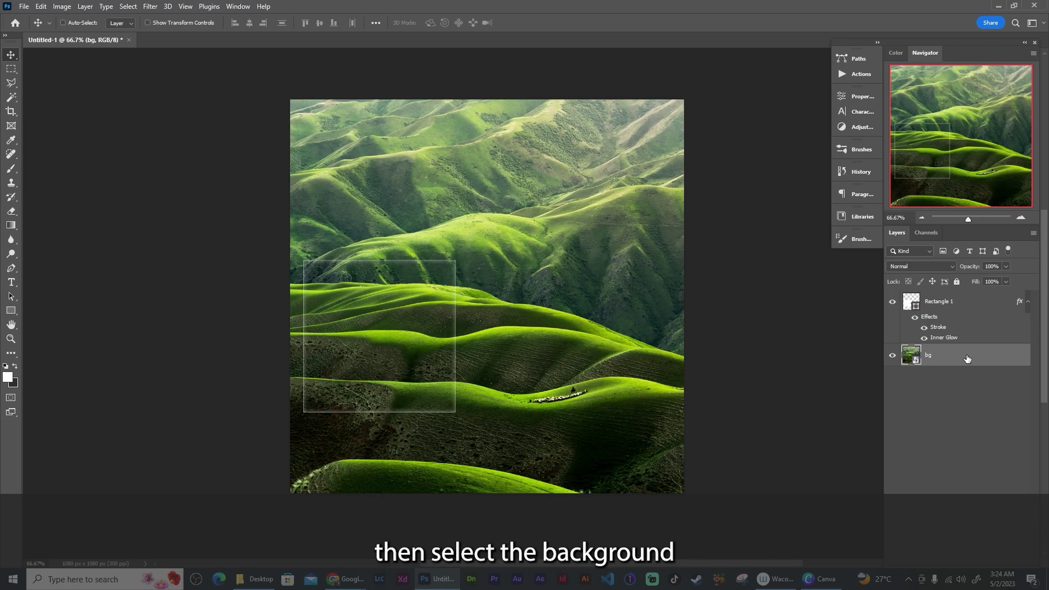
- Duplicate the bg photo layer and move the copy above Rectangle 1
key(ctrl)
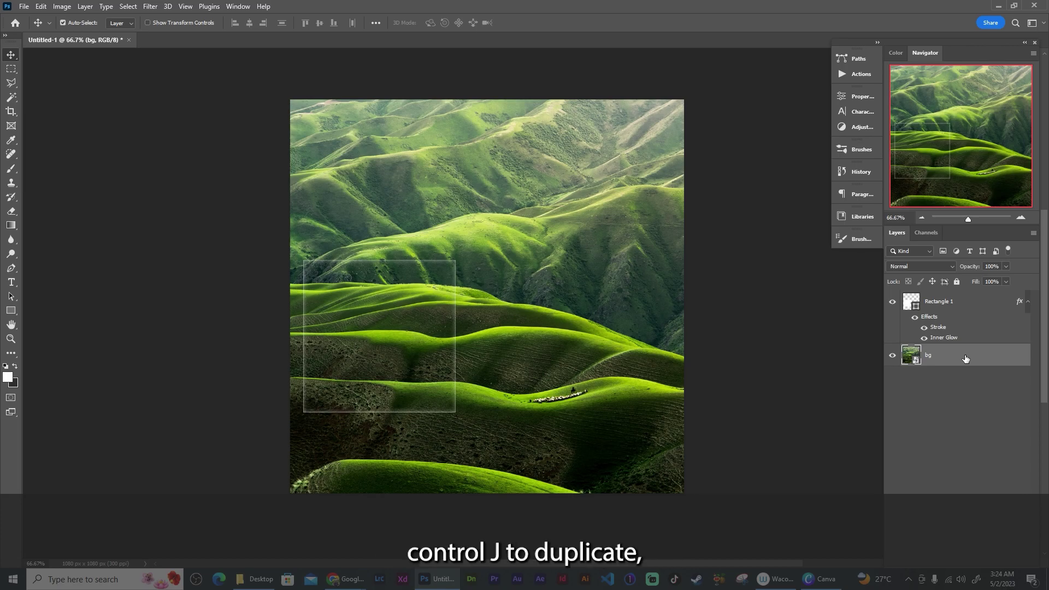
key(ctrl+j)
drag(915, 362, 919, 304)
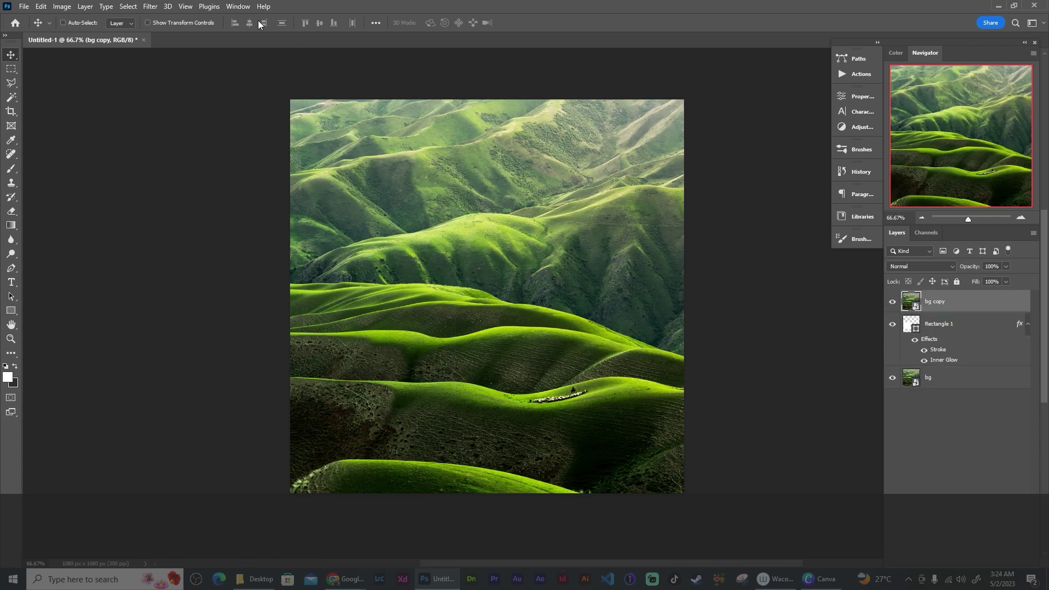
- Apply a 6-pixel Gaussian Blur to the bg copy layer
click(152, 6)
mouse_move(222, 146)
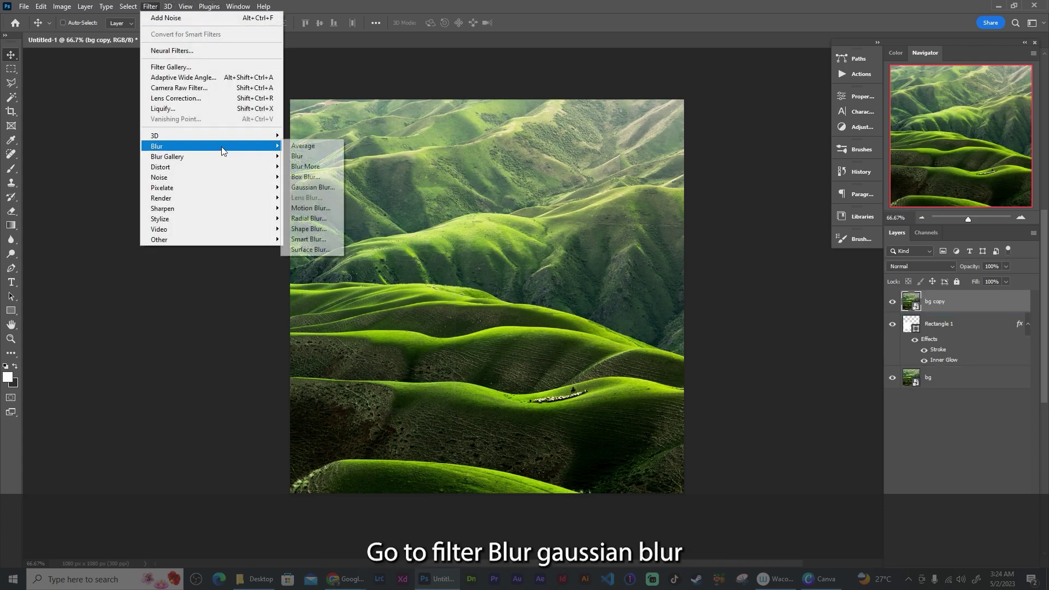
click(313, 188)
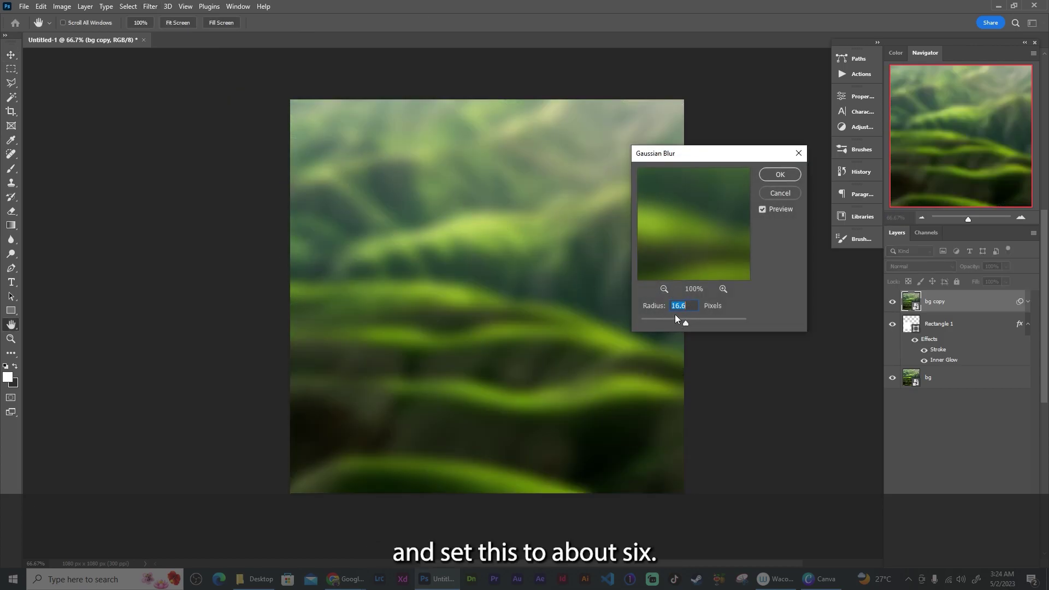
text(6)
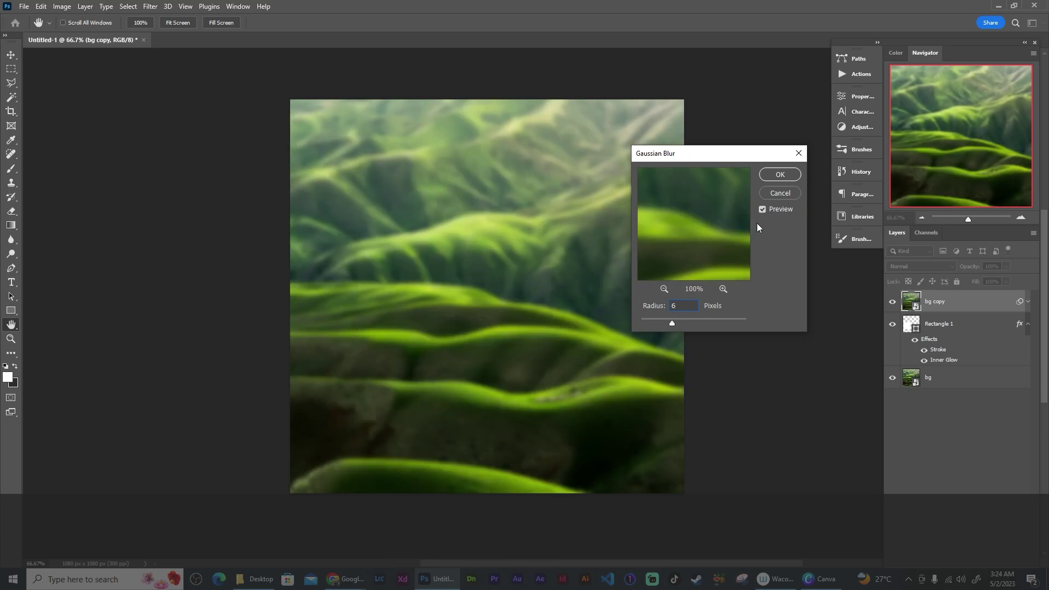
click(780, 175)
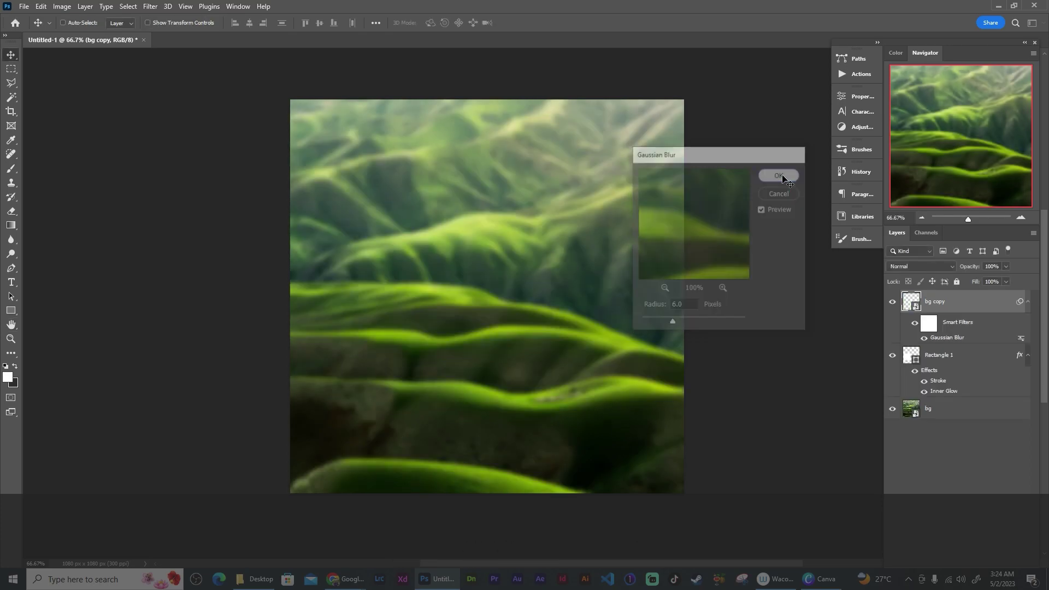
- Clip bg copy to Rectangle 1, raise the rectangle's fill to 100%, and nudge it into place
right_click(970, 306)
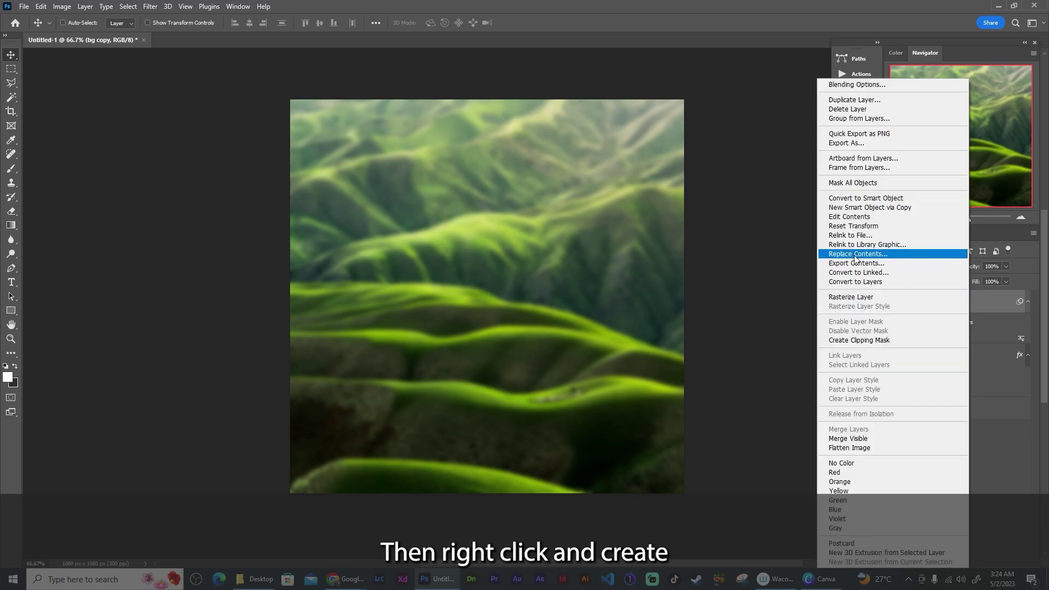
click(856, 340)
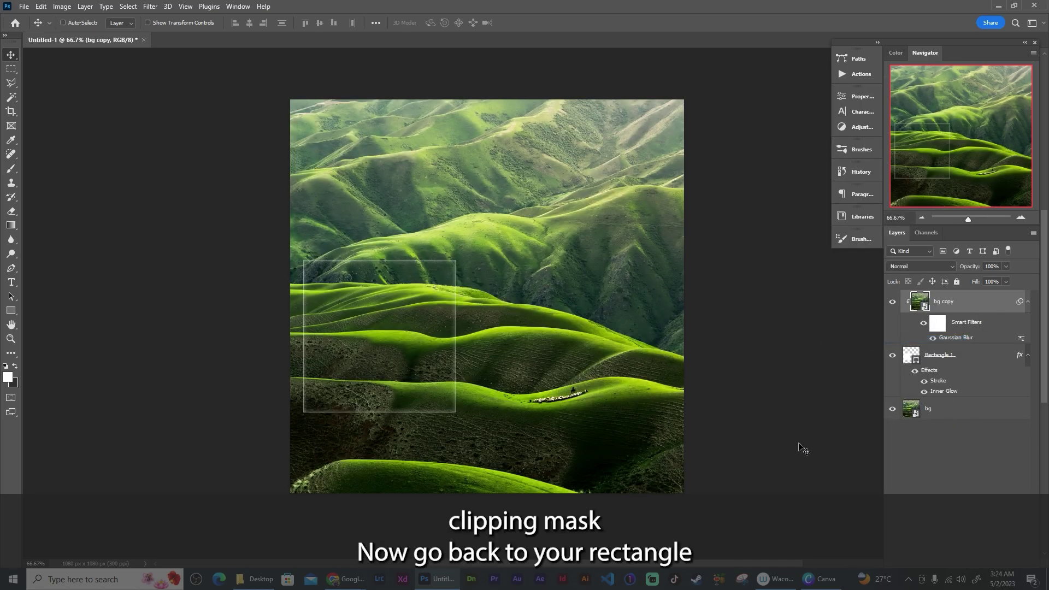
click(915, 357)
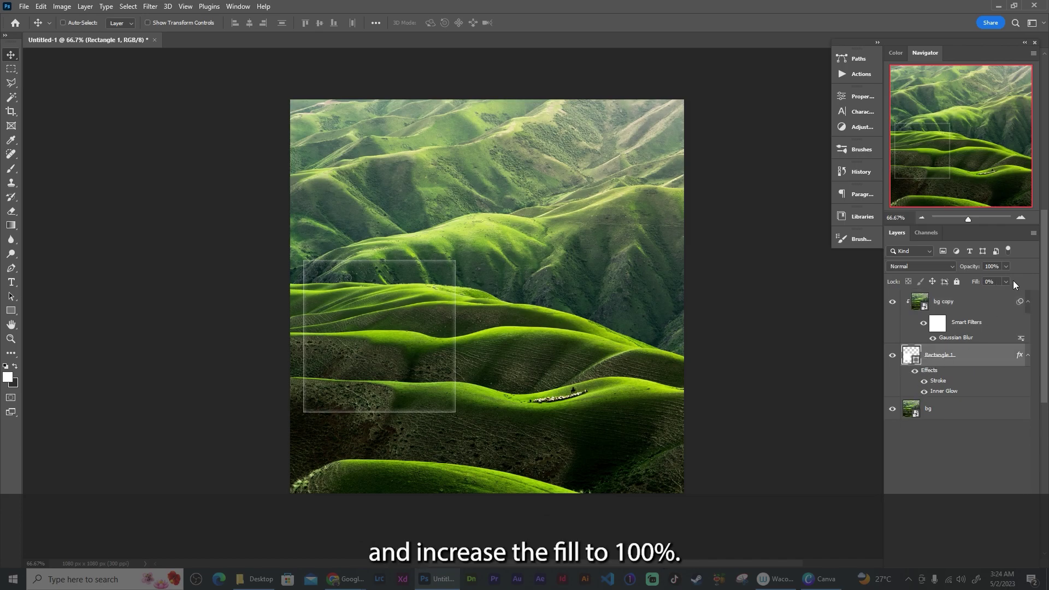
drag(981, 294, 1033, 294)
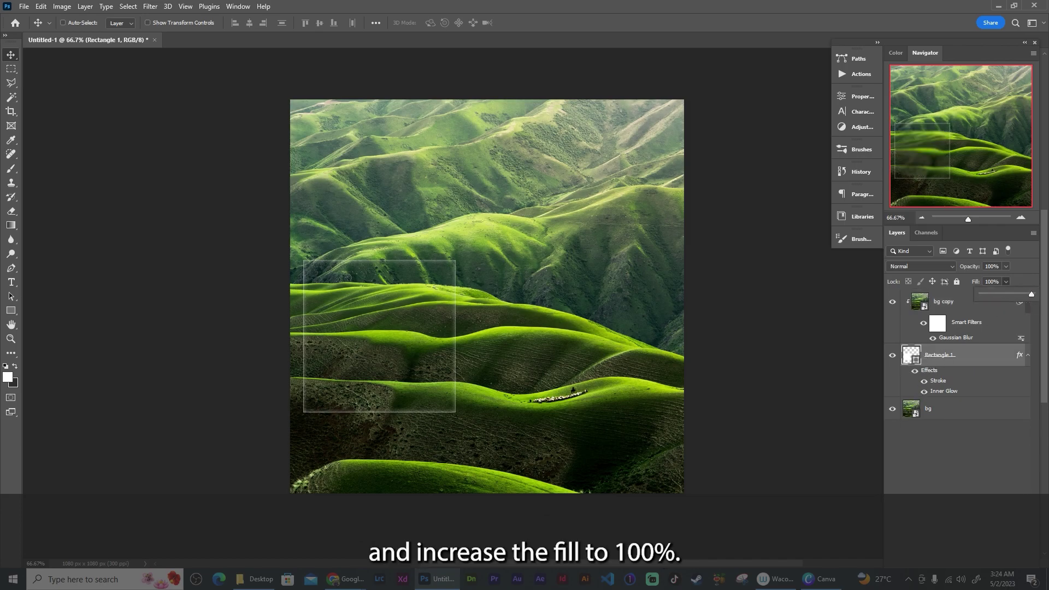
click(955, 442)
click(914, 359)
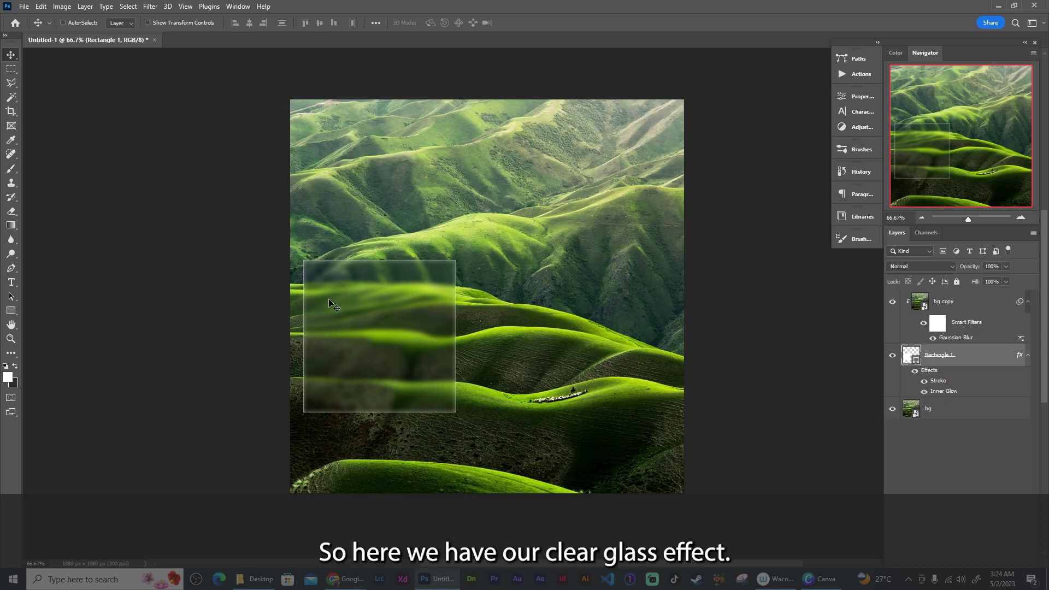
drag(393, 375, 374, 341)
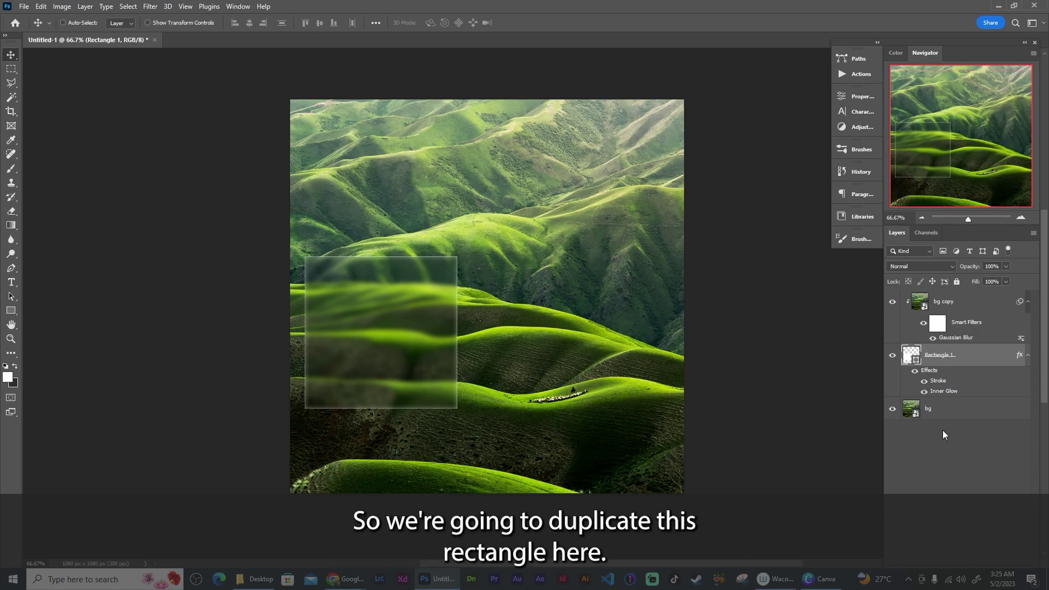
- Duplicate Rectangle 1, move the original 529 px right, and set its fill to 0%
key(ctrl+j)
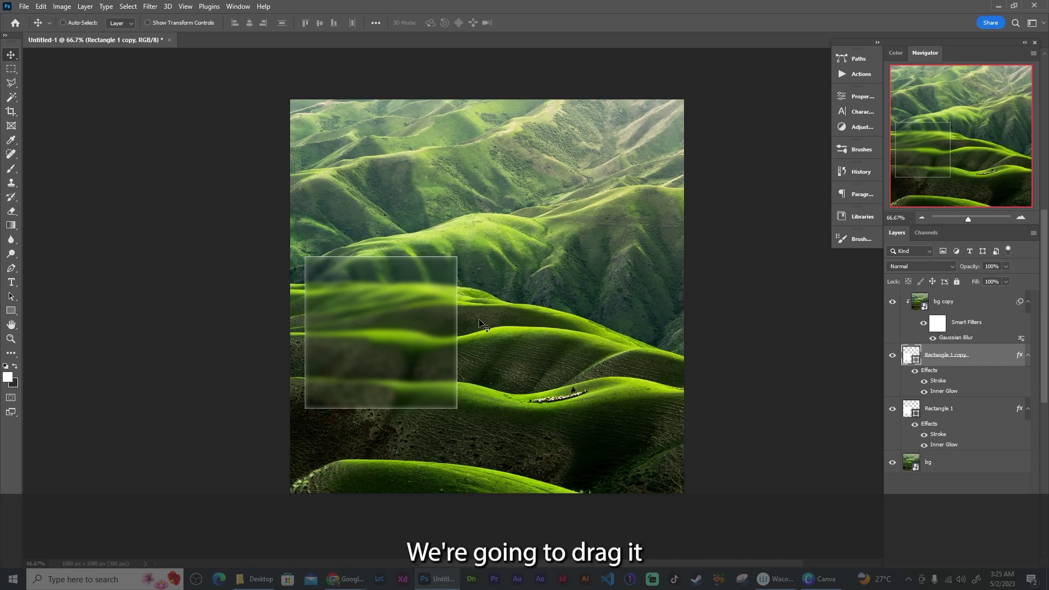
click(912, 415)
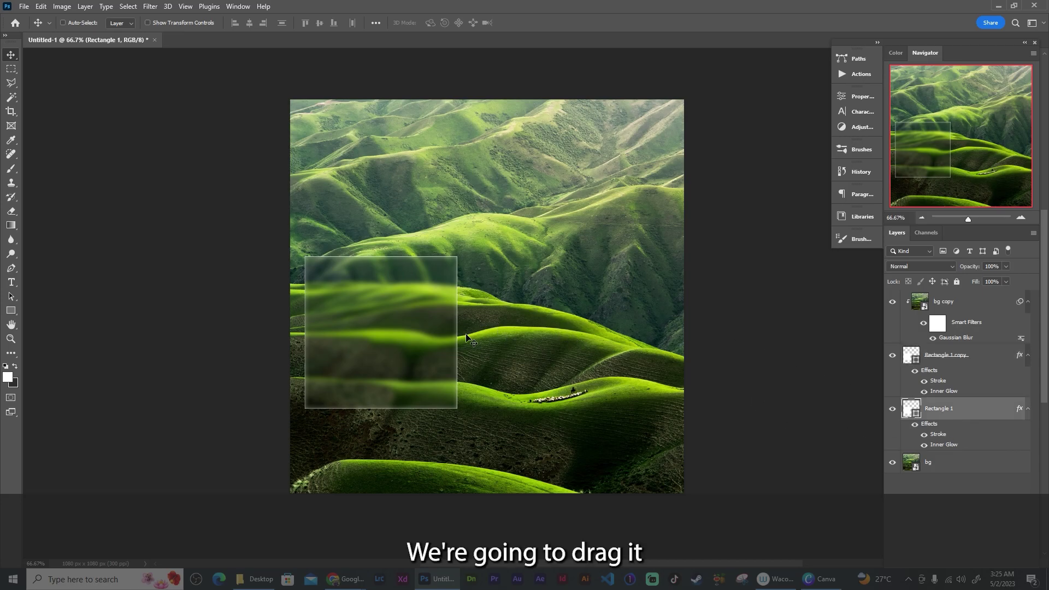
drag(413, 335, 608, 330)
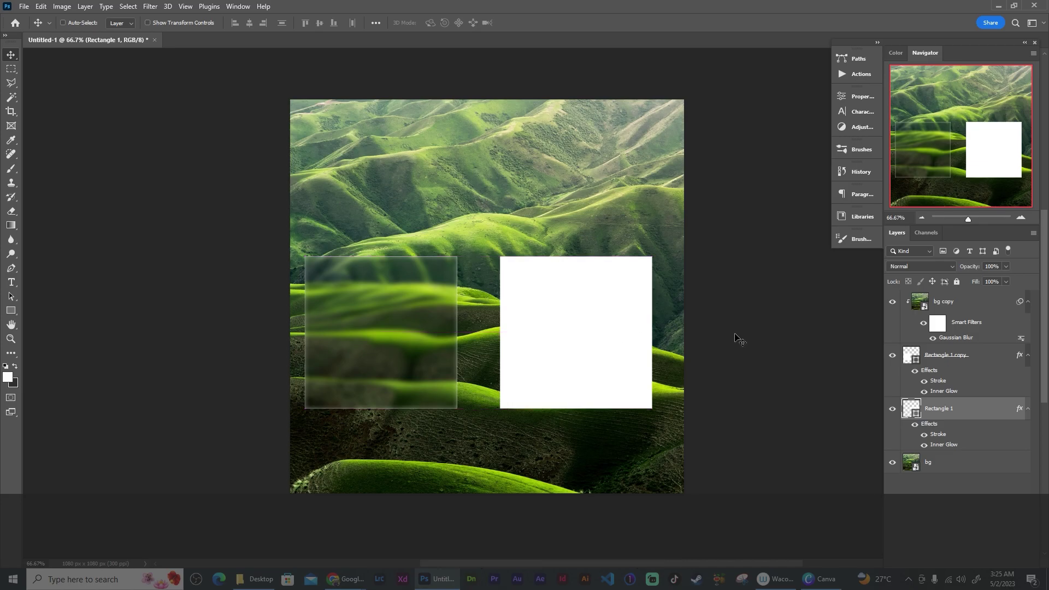
click(1006, 282)
drag(1008, 294, 707, 374)
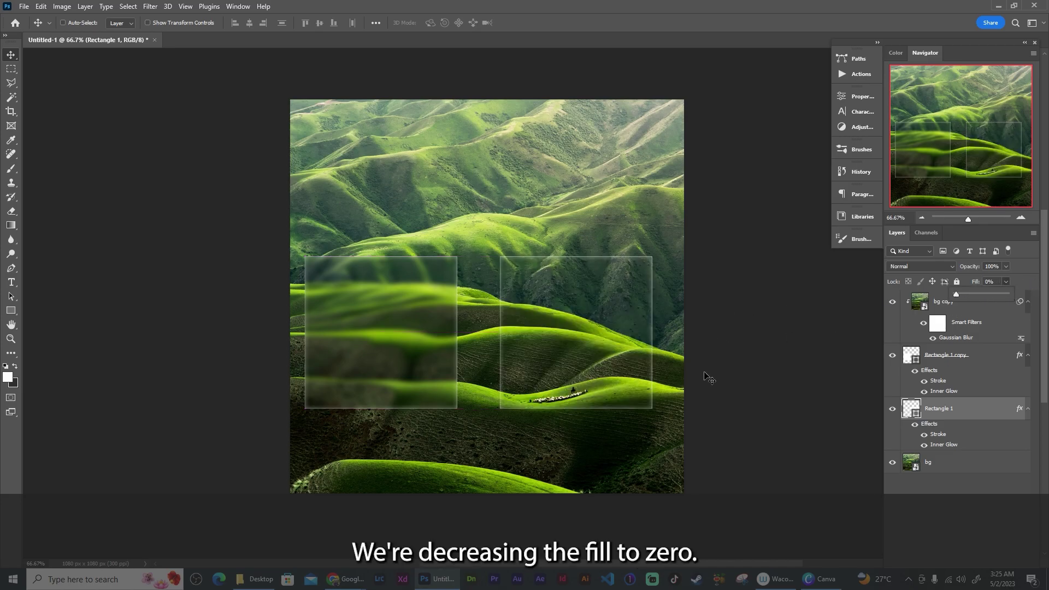
- Turn off Rectangle 1's Inner Glow and add a Gray-to-White linear Gradient Overlay at 90°
double_click(983, 414)
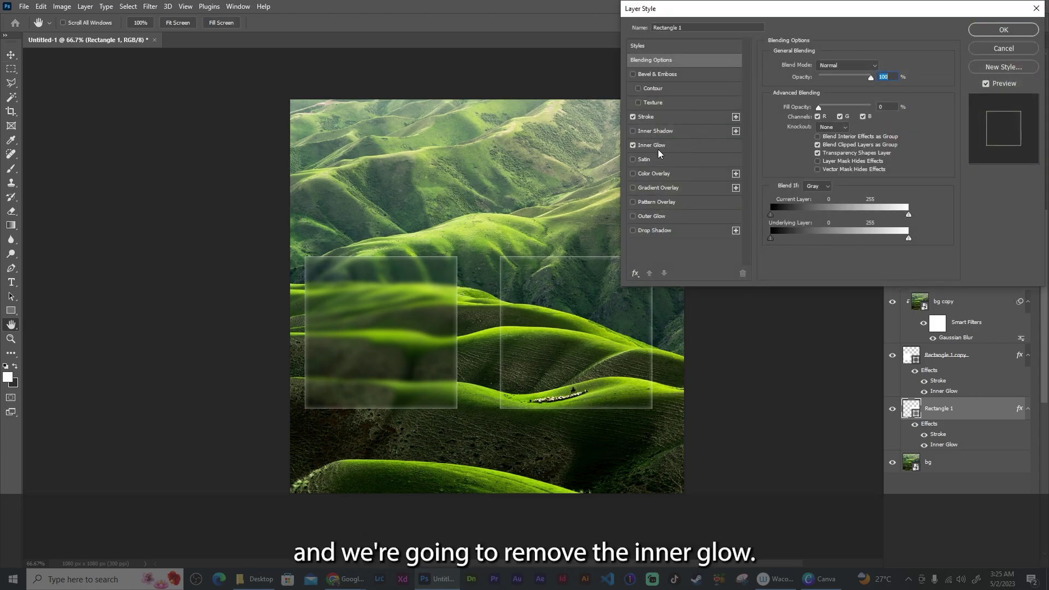
click(633, 145)
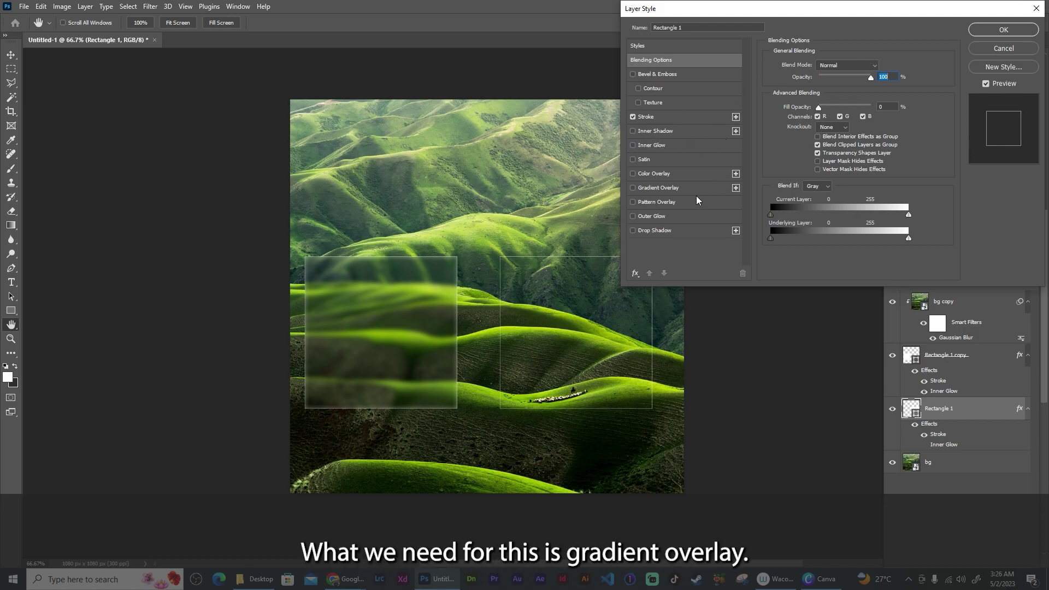
click(664, 188)
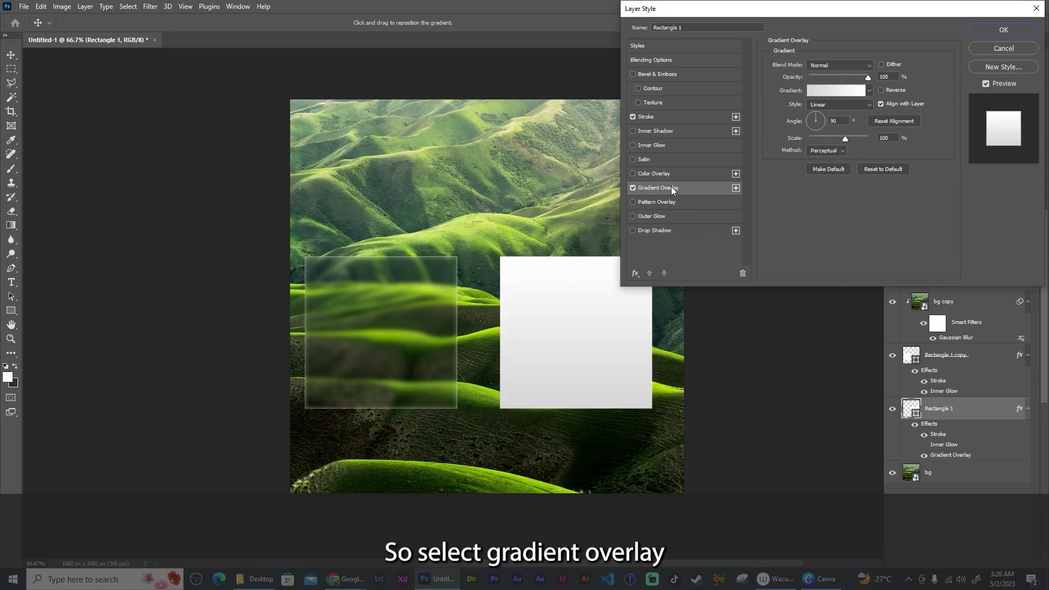
click(838, 93)
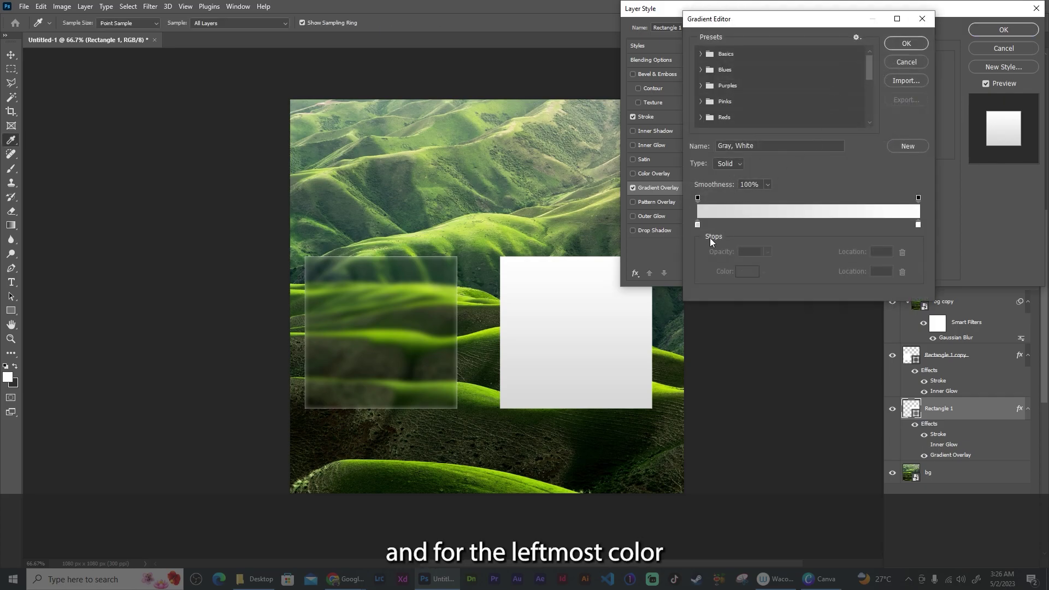
- Set the overlay gradient's left stop to dark grey #3e3e3e at 40% opacity
click(697, 225)
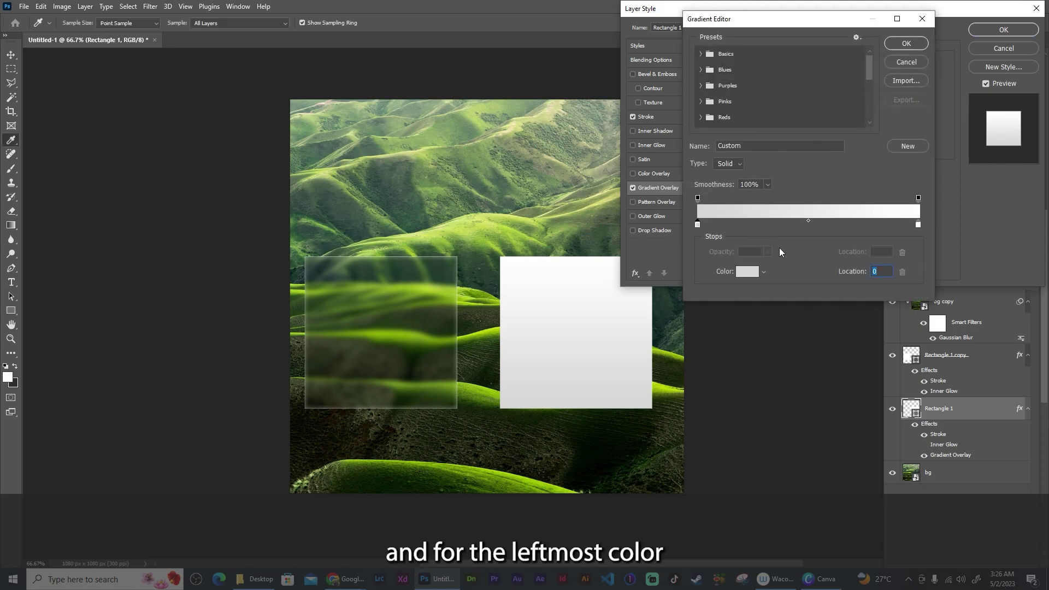
click(750, 272)
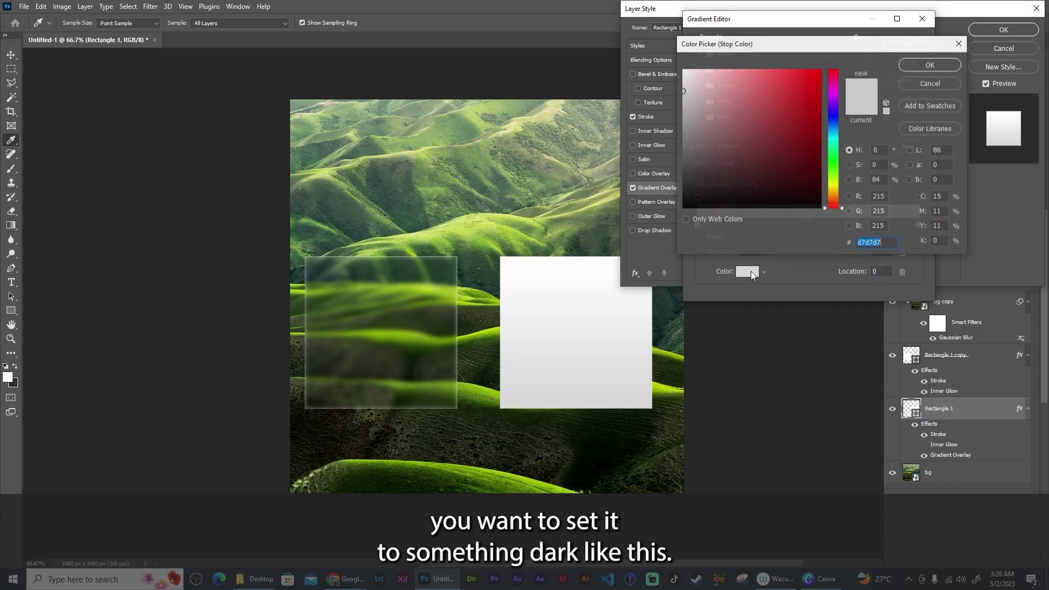
click(680, 173)
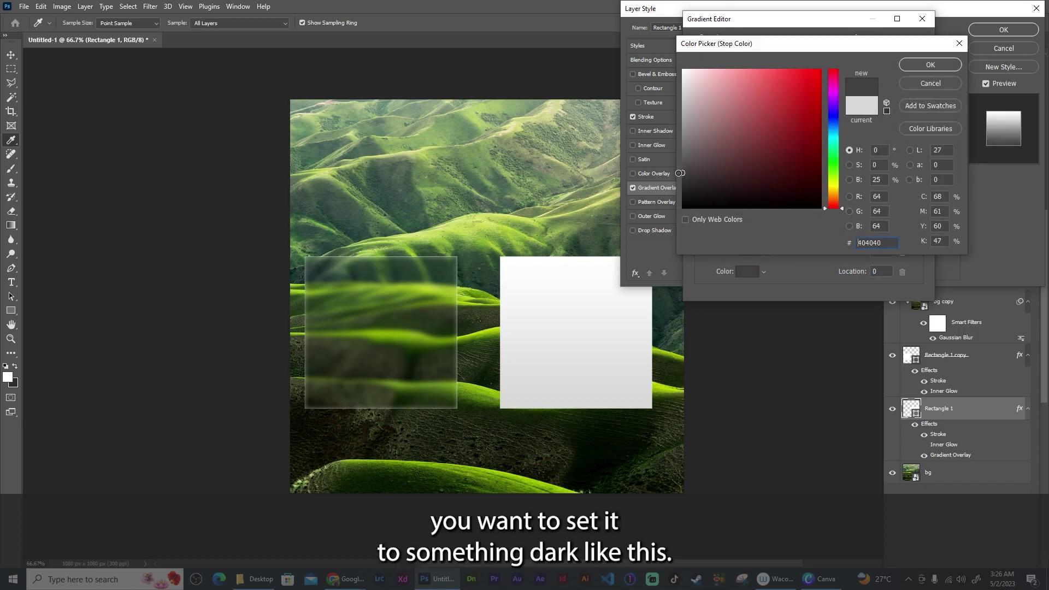
drag(681, 174, 683, 174)
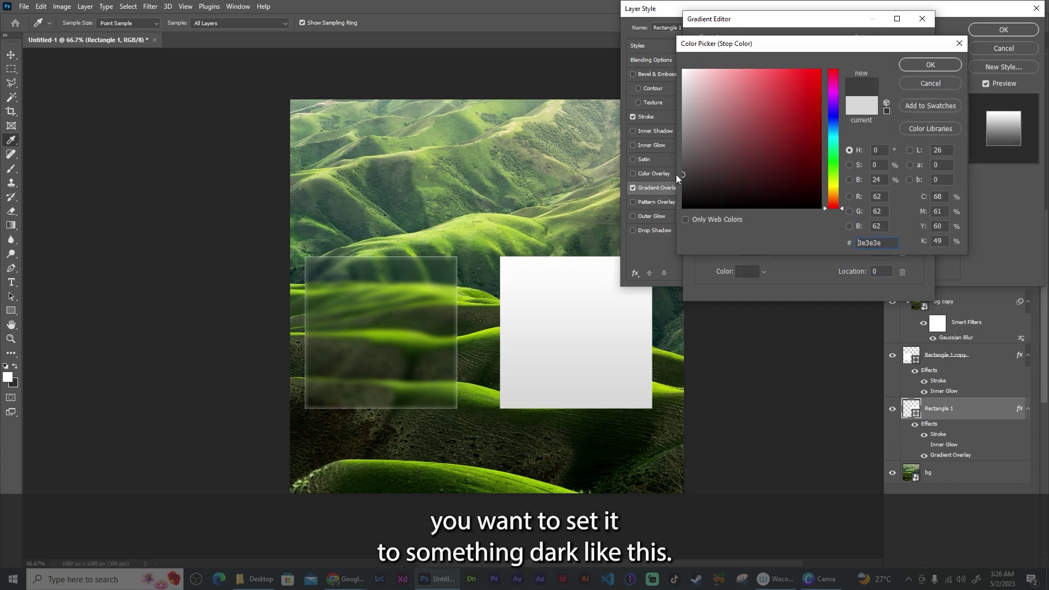
click(946, 64)
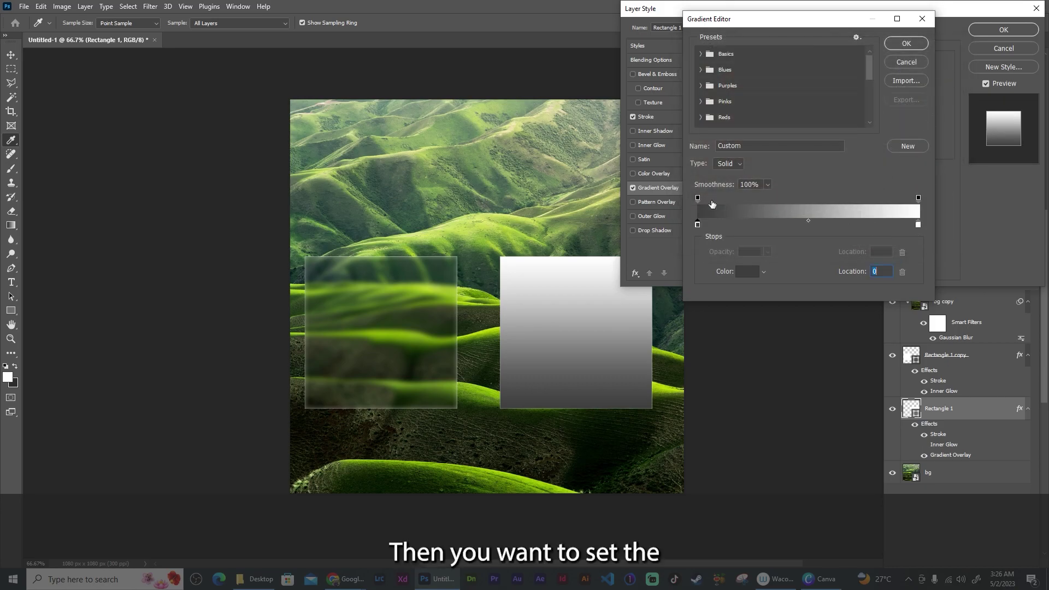
click(699, 198)
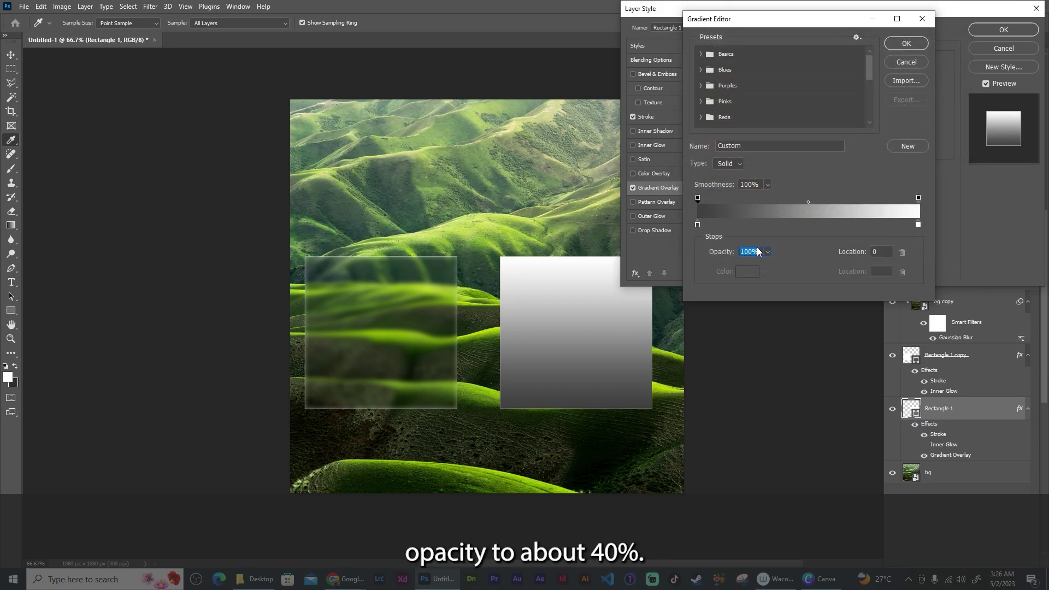
text(40)
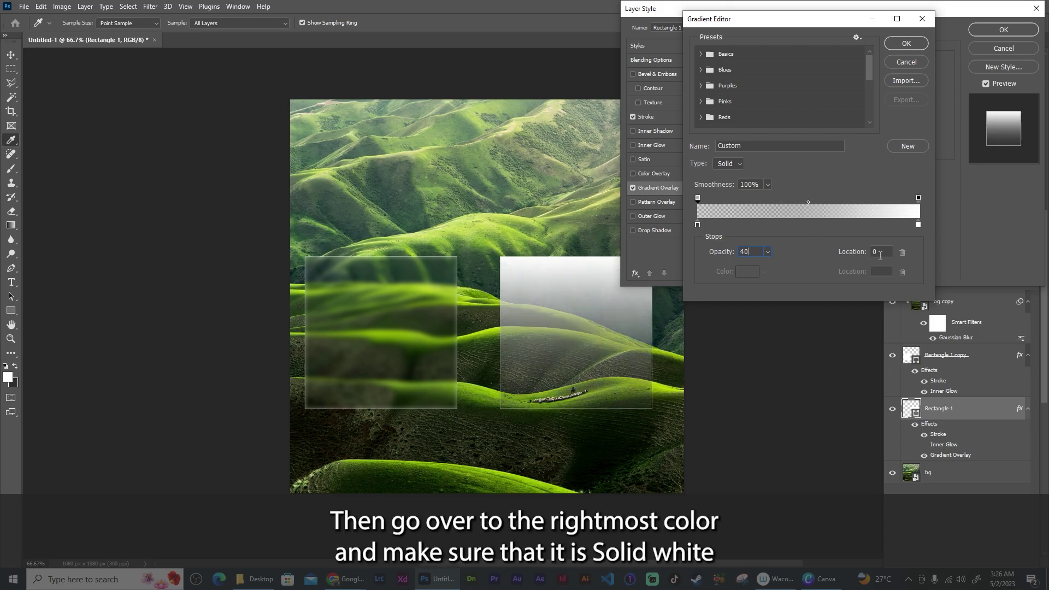
key(Return)
- Keep the right stop white at 10% opacity and confirm the gradient
click(918, 225)
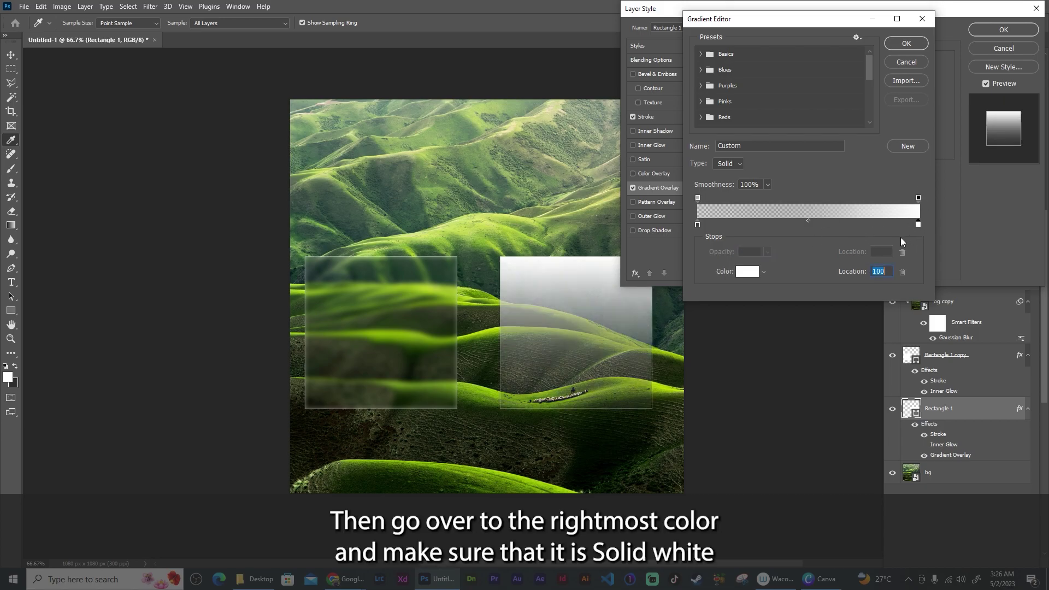
click(747, 272)
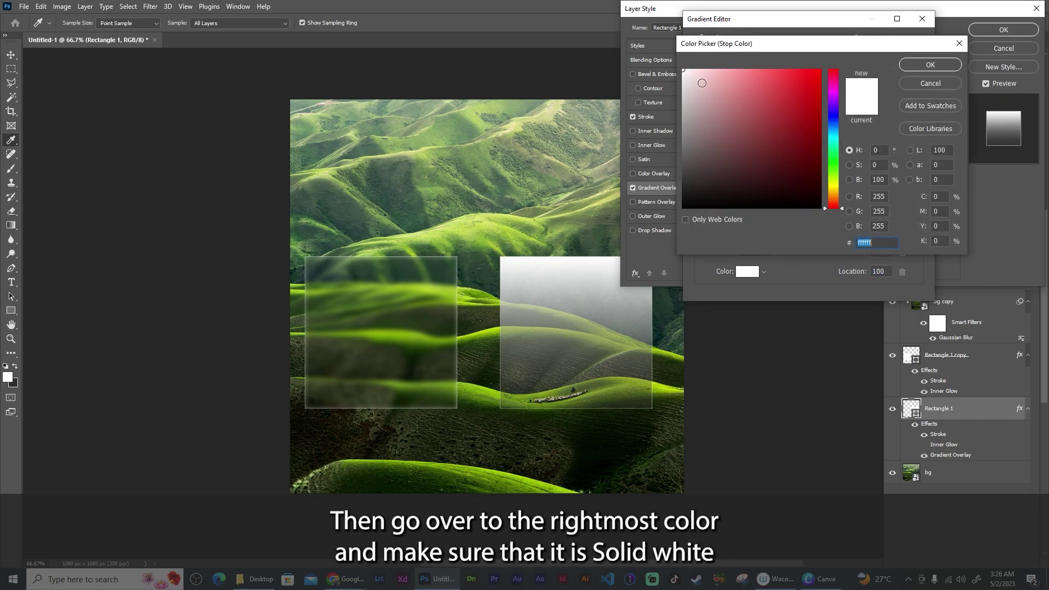
click(914, 66)
click(918, 198)
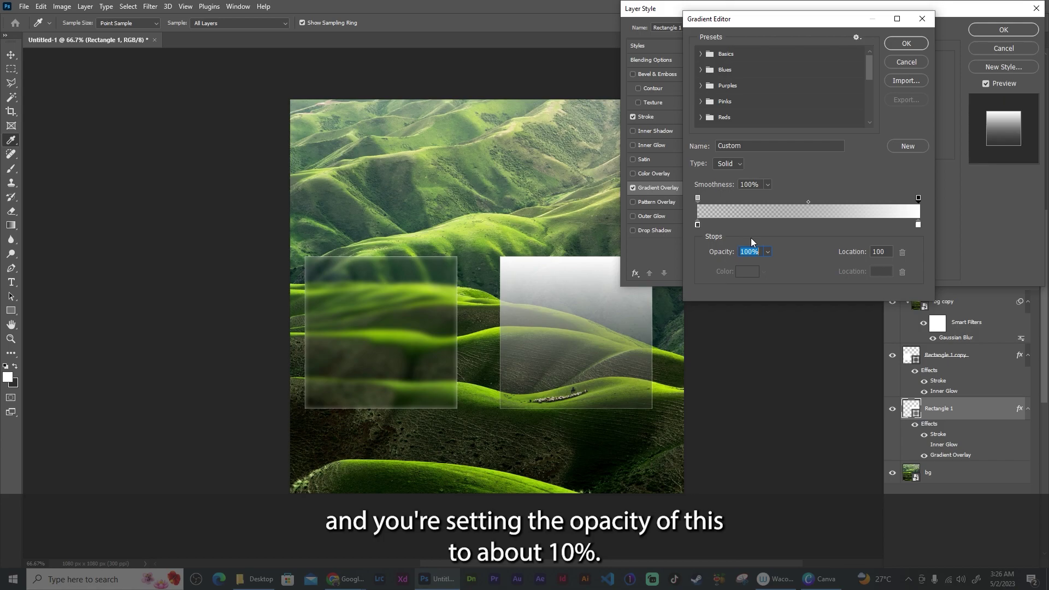
text(10)
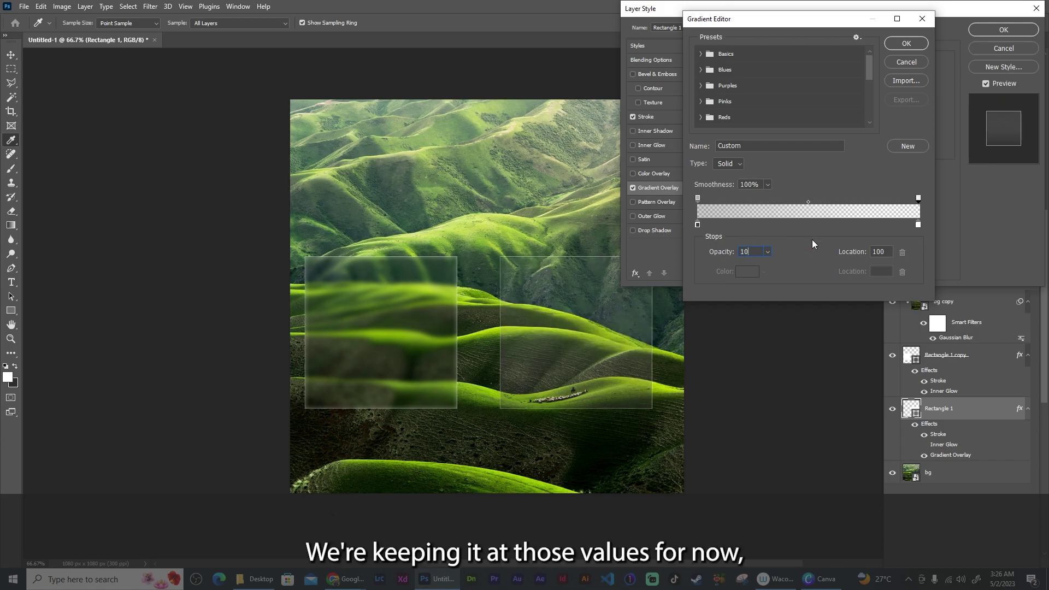
key(Return)
click(906, 47)
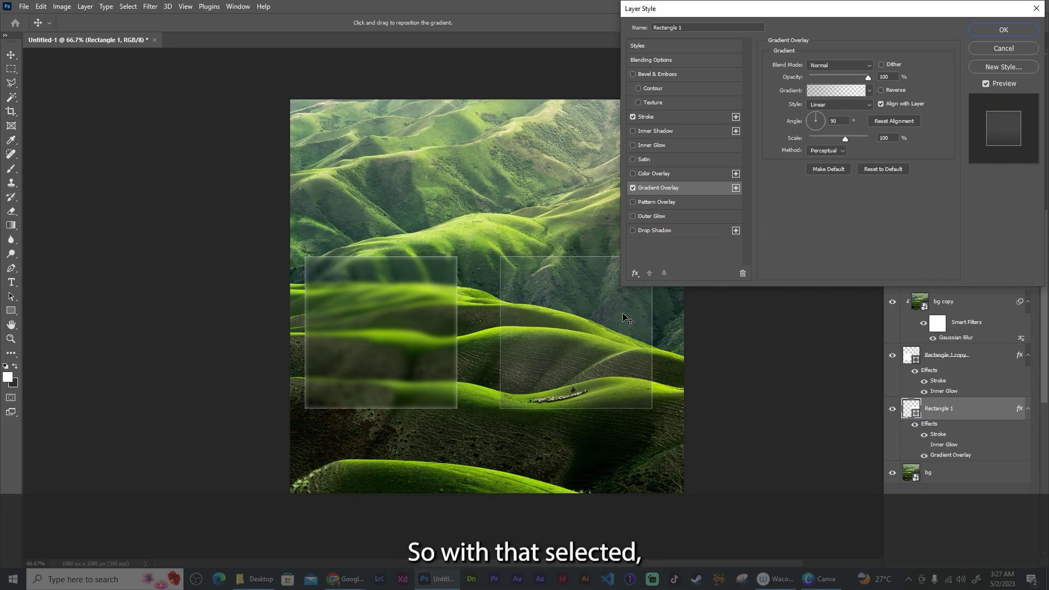
- Set the gradient overlay angle to -45° and raise the left end's opacity to 57%
click(823, 123)
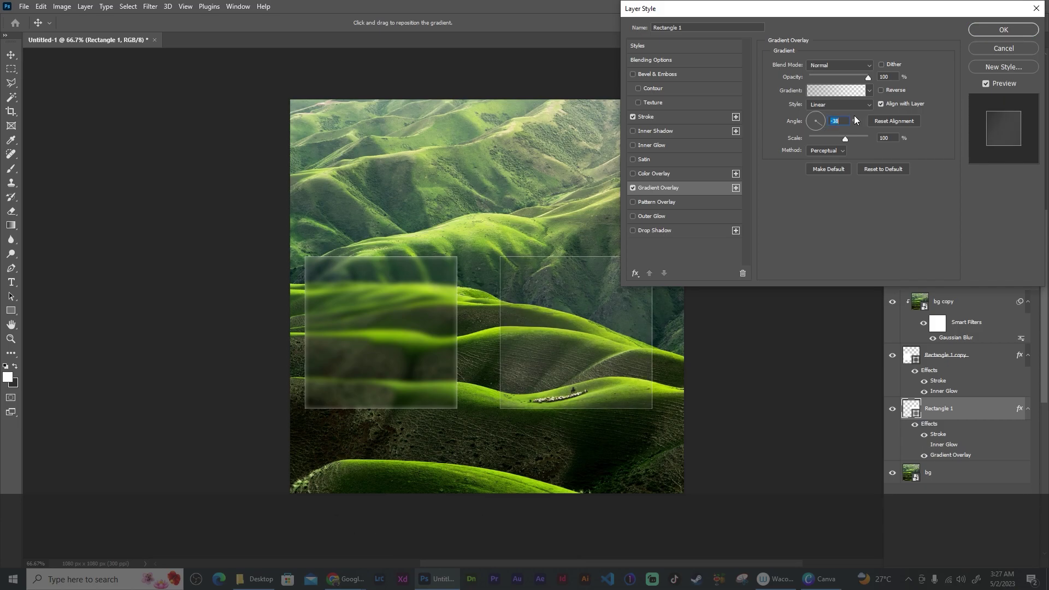
text(-45)
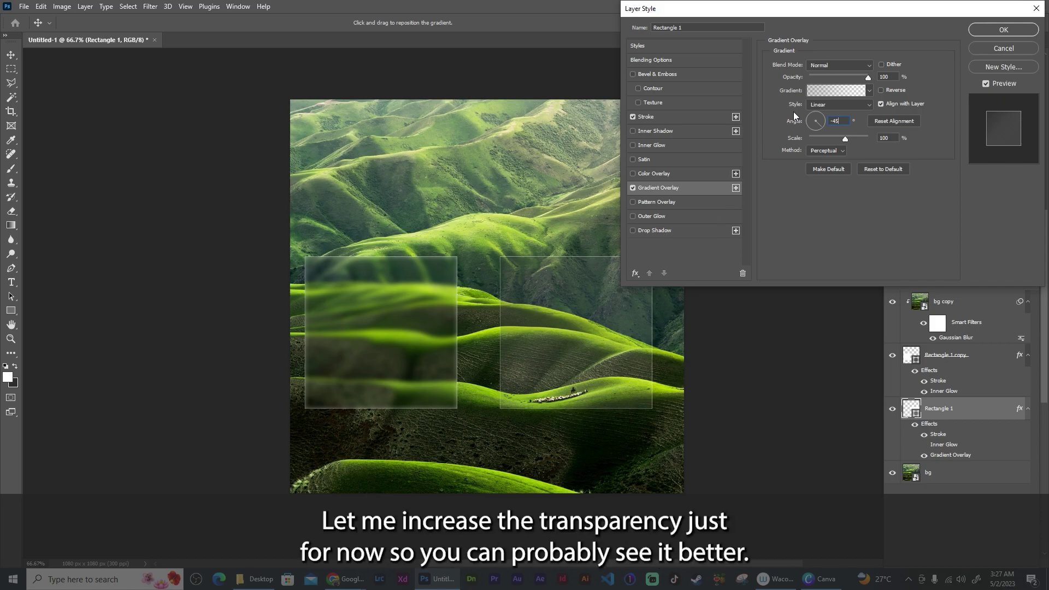
click(833, 93)
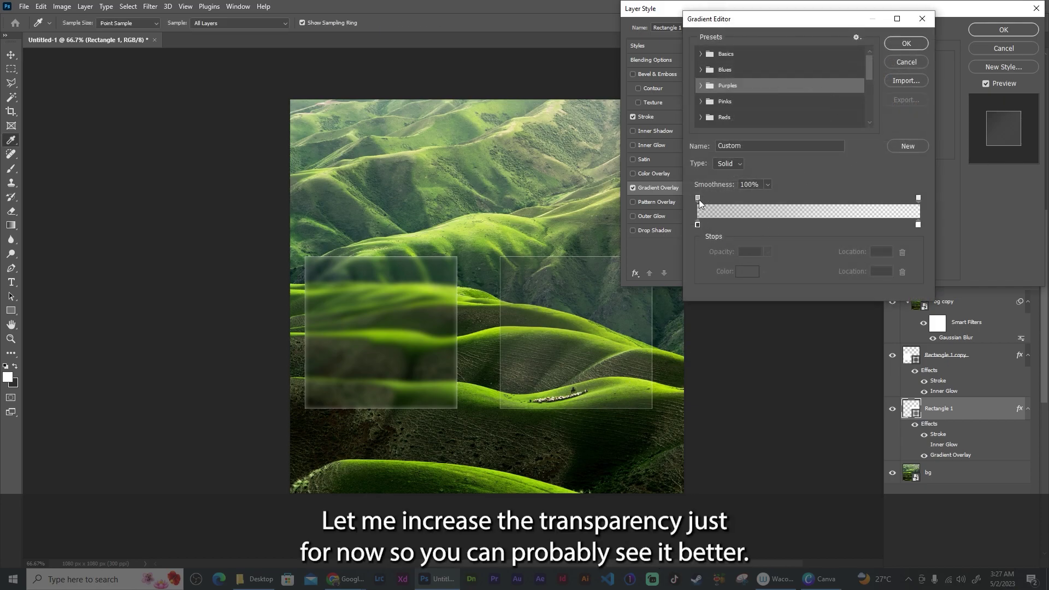
click(698, 197)
click(768, 251)
drag(772, 264, 777, 265)
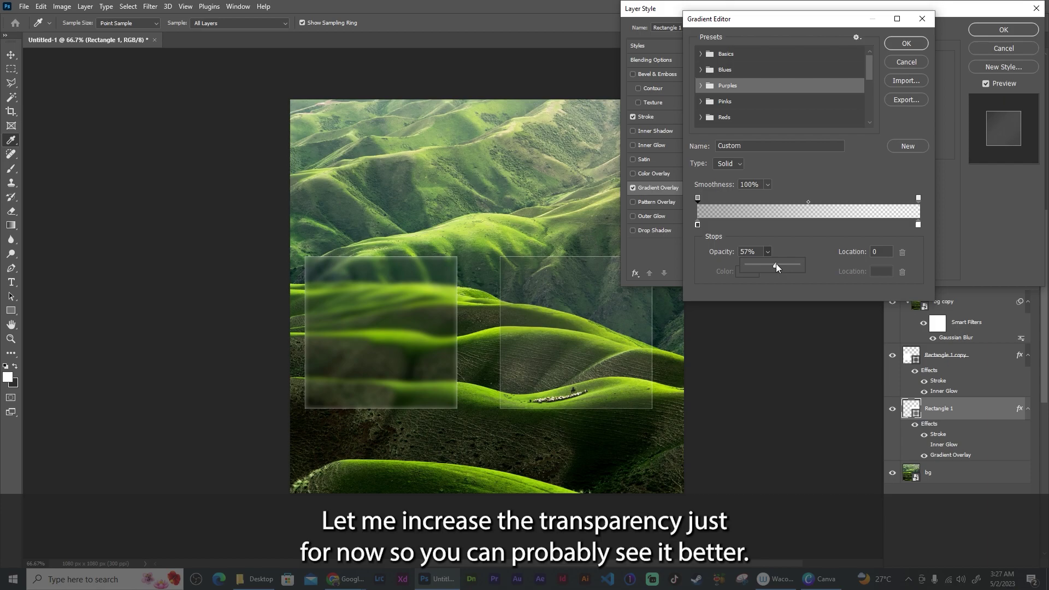
- Raise the gradient's right end opacity to 20% and confirm the gradient
click(918, 197)
click(767, 252)
drag(770, 265, 772, 264)
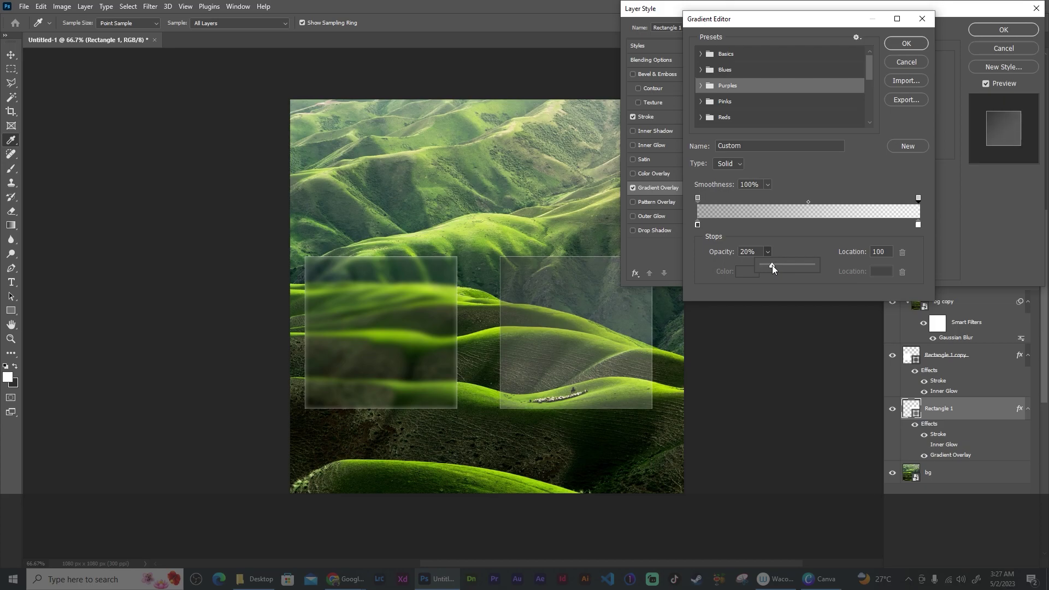
click(906, 44)
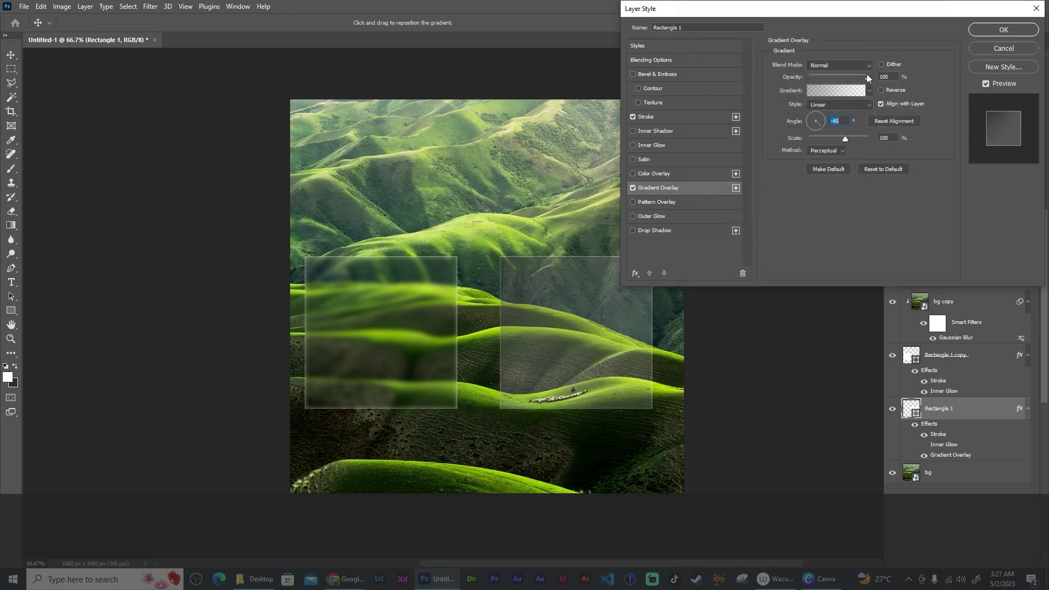
click(681, 114)
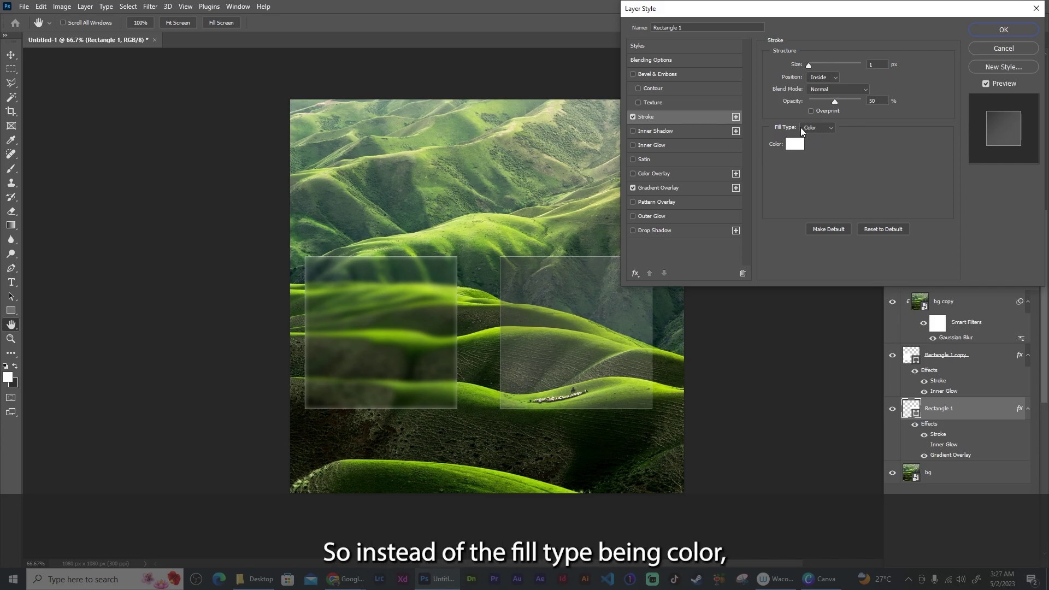
- Switch the stroke to a gradient fill with a white left stop at 20% opacity
click(815, 127)
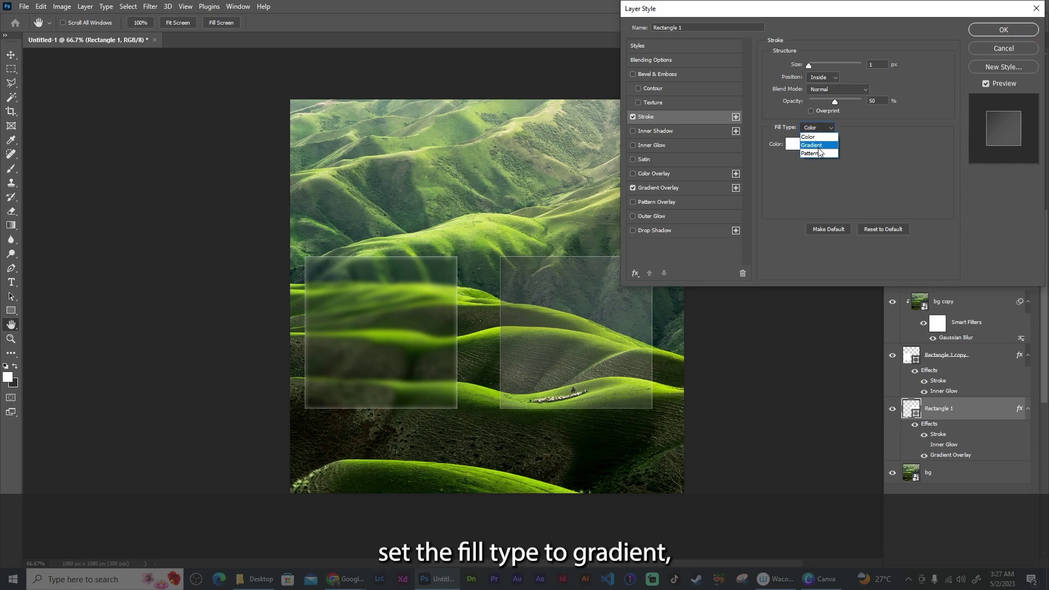
click(820, 149)
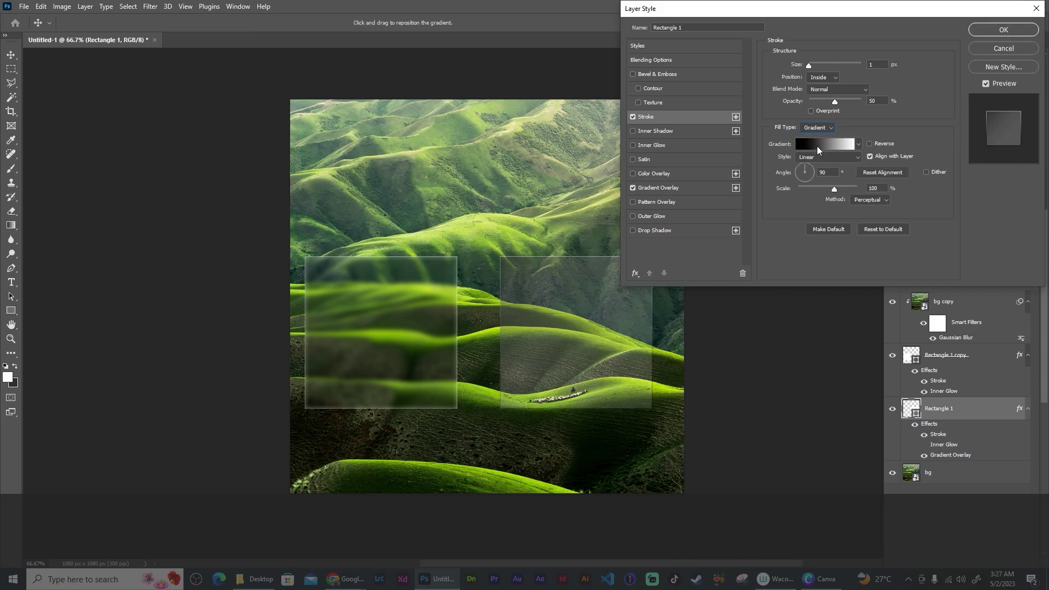
click(815, 144)
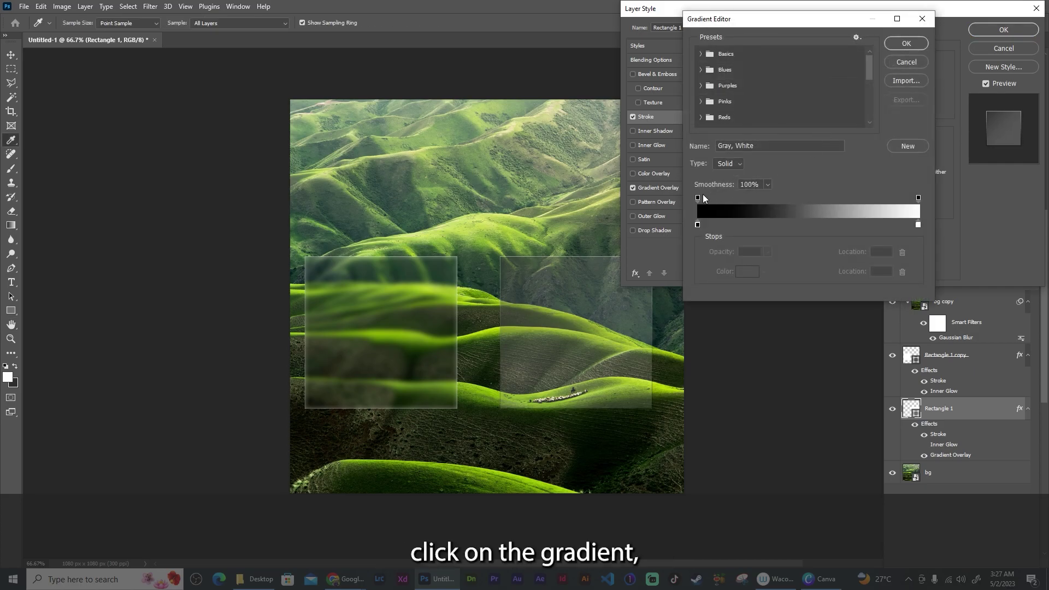
click(697, 224)
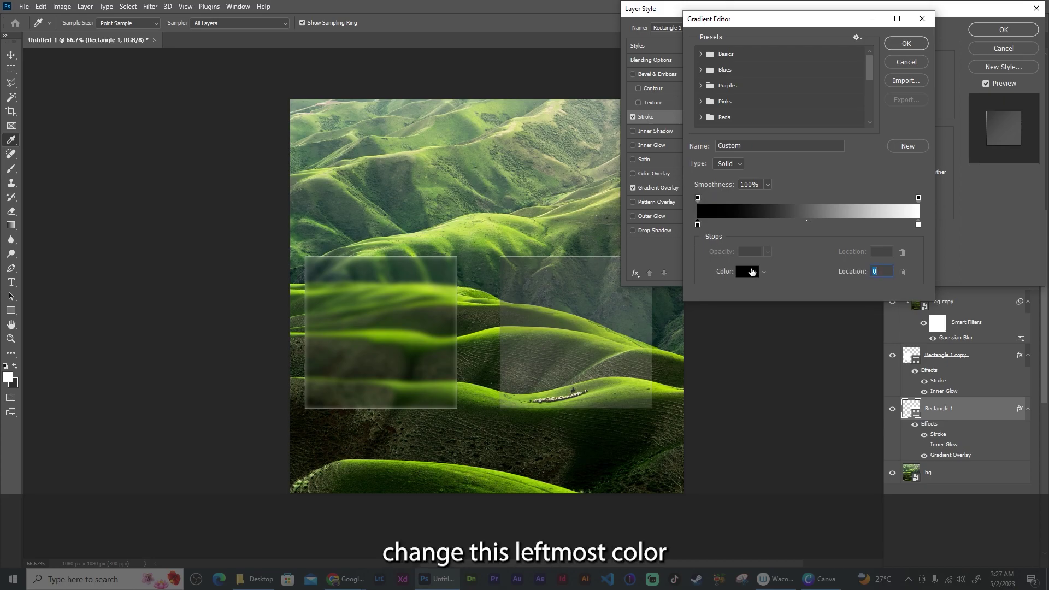
click(748, 272)
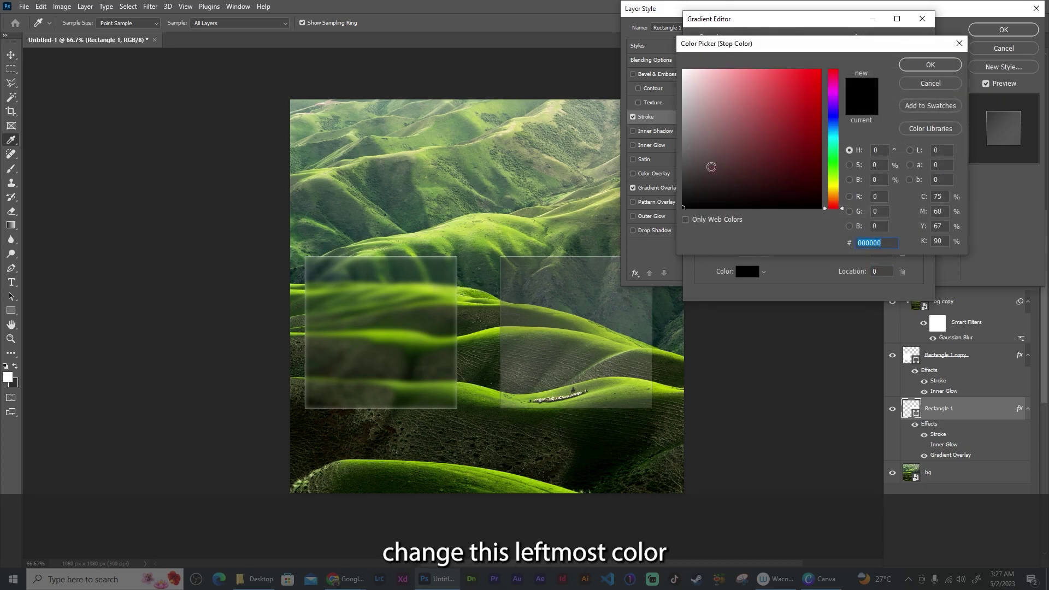
drag(697, 173, 683, 70)
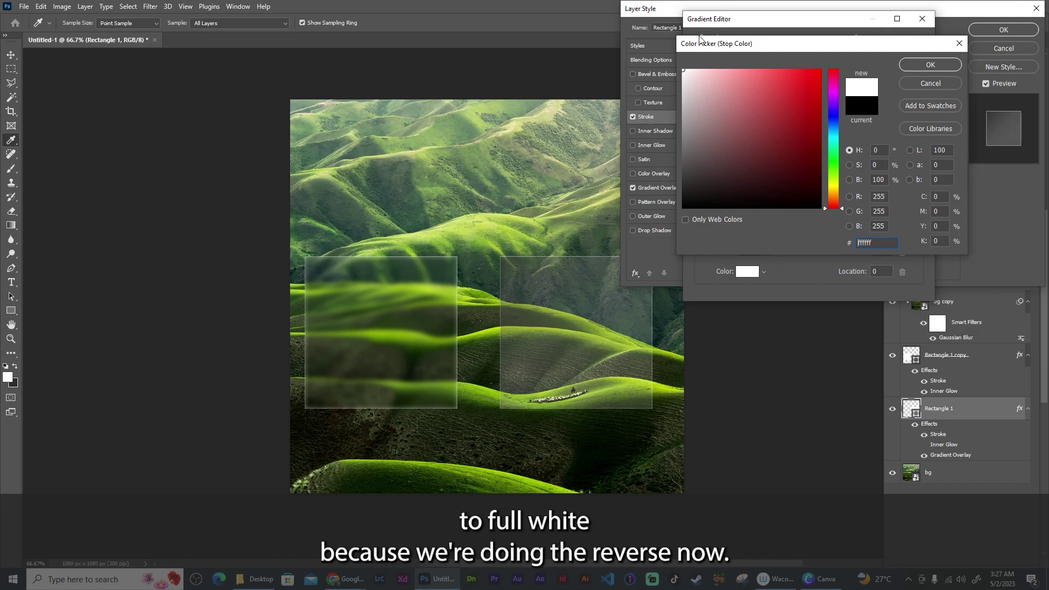
click(949, 67)
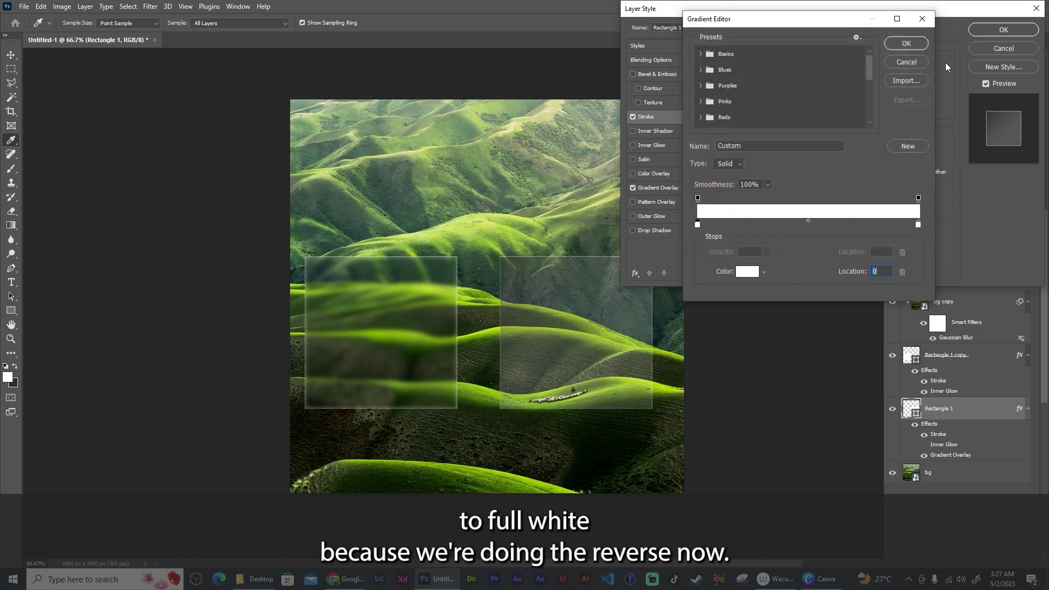
click(698, 198)
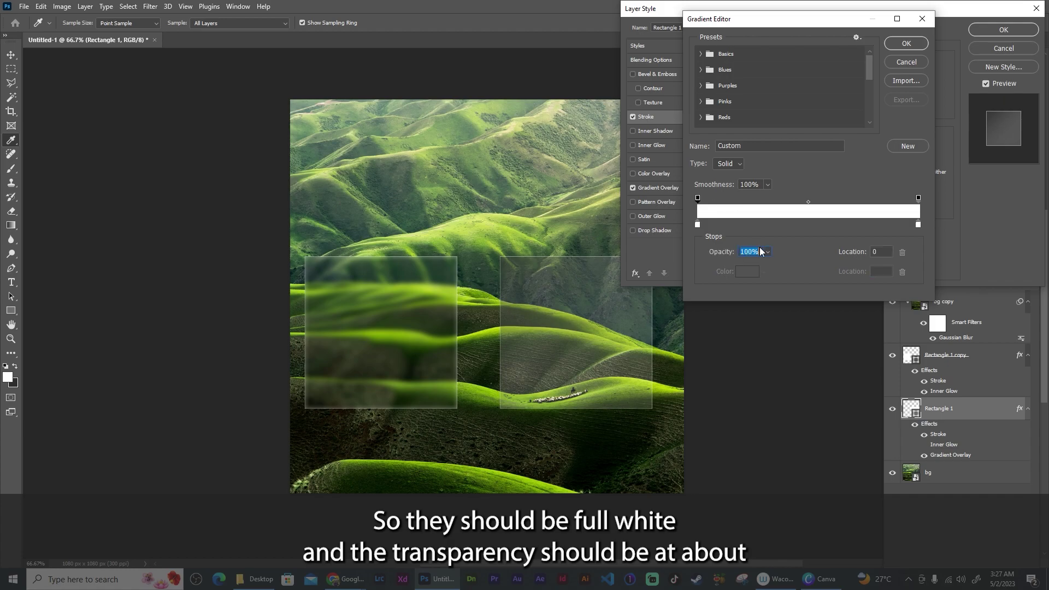
text(20)
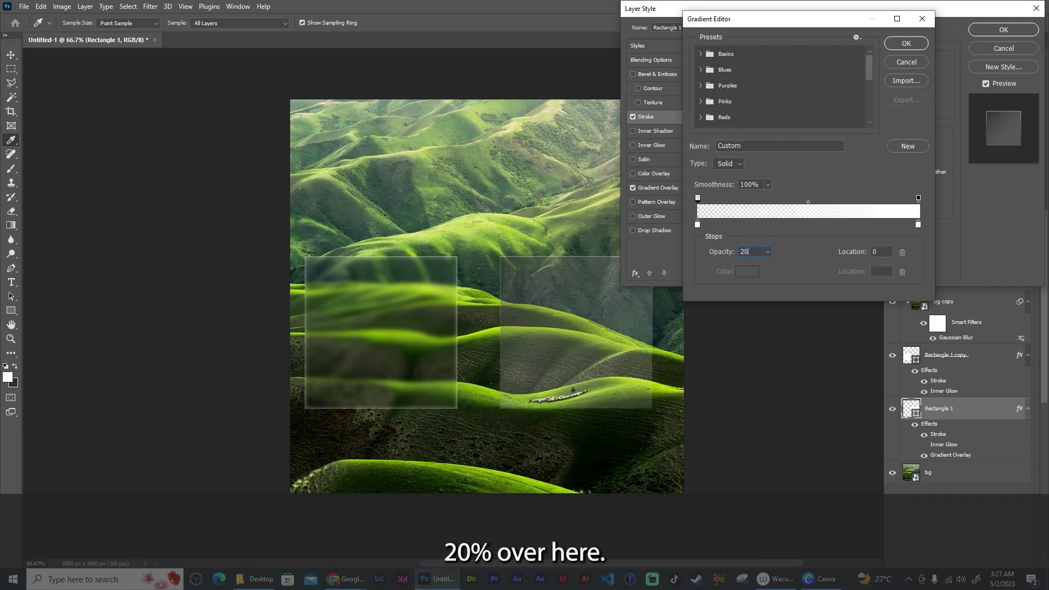
- Make the stroke gradient's right stop dark grey #444444 at 50% opacity
click(918, 224)
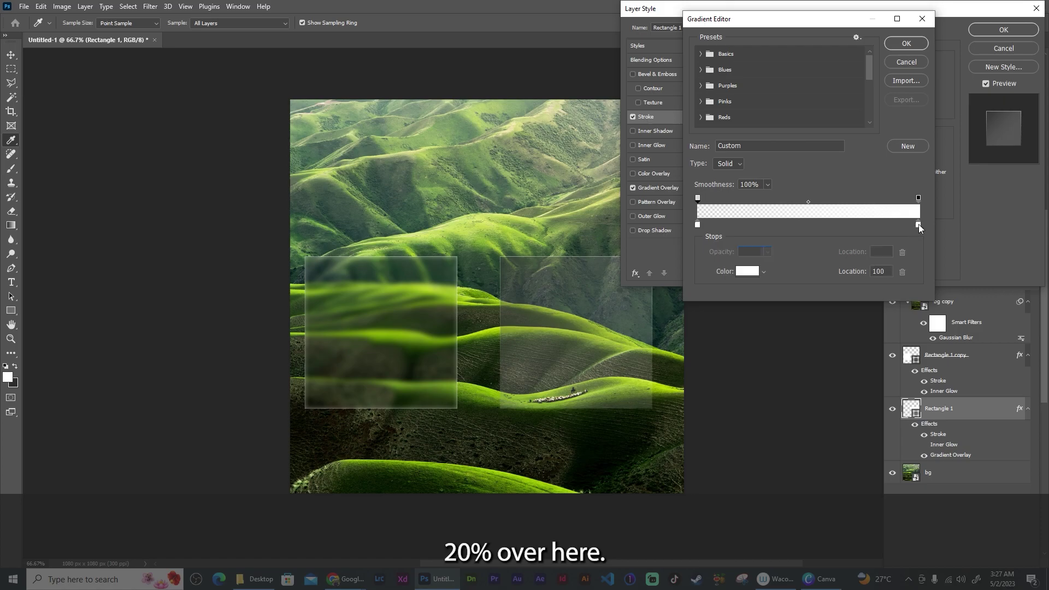
click(745, 273)
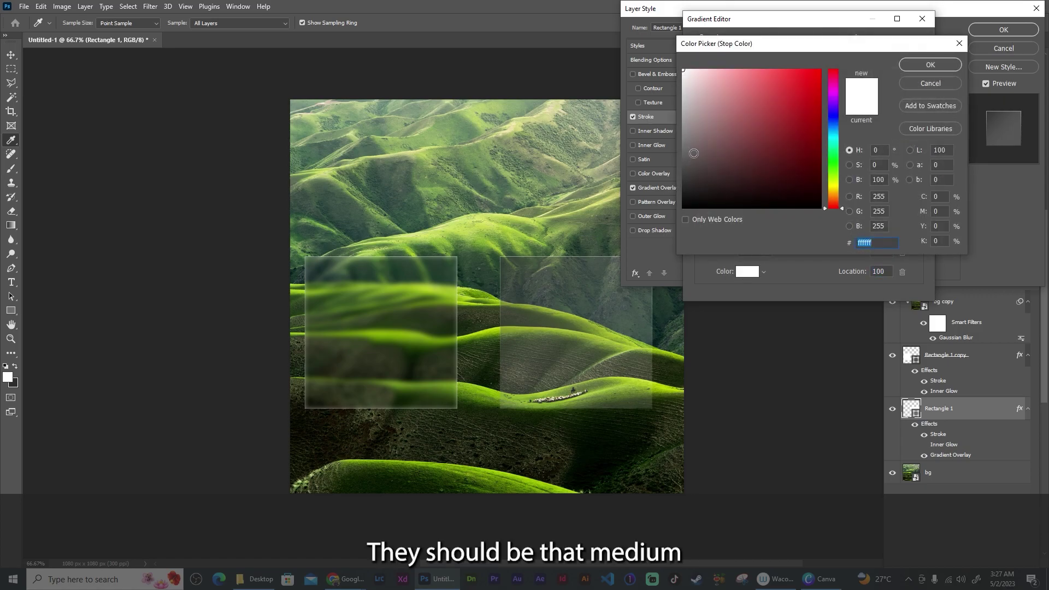
text(444444)
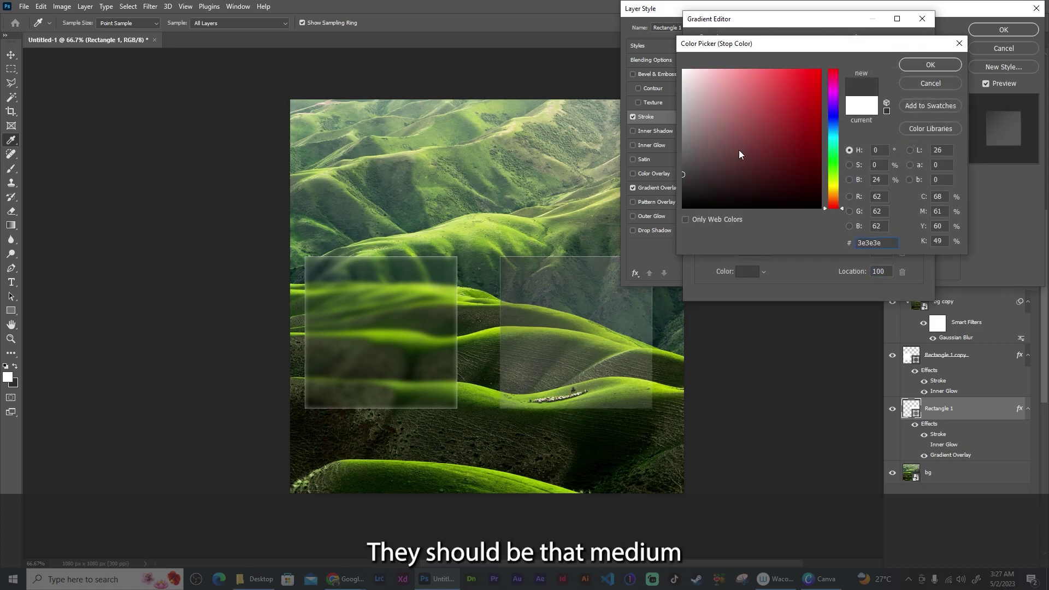
click(936, 64)
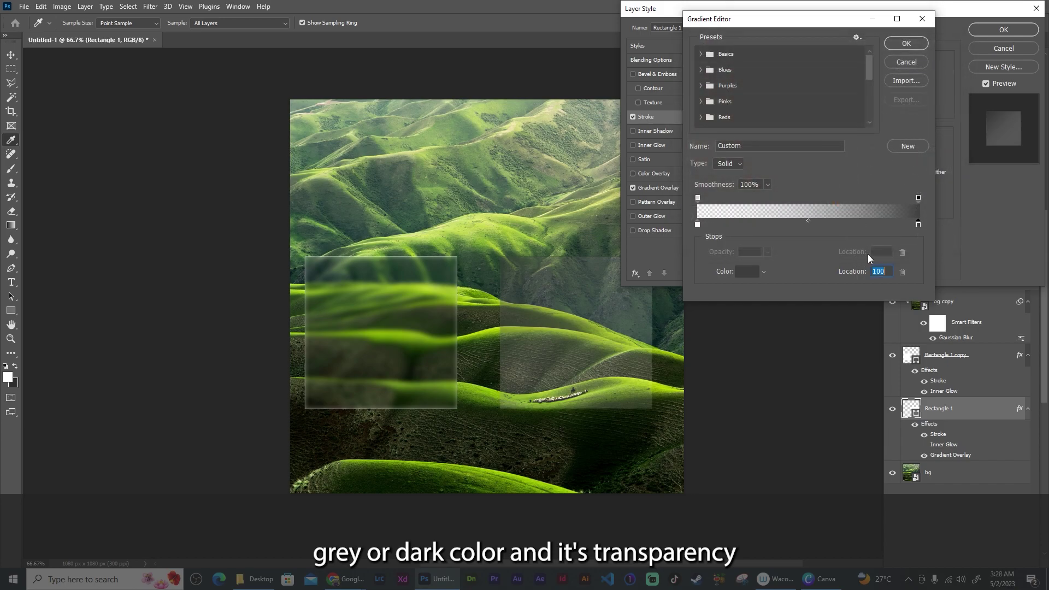
click(918, 199)
text(50)
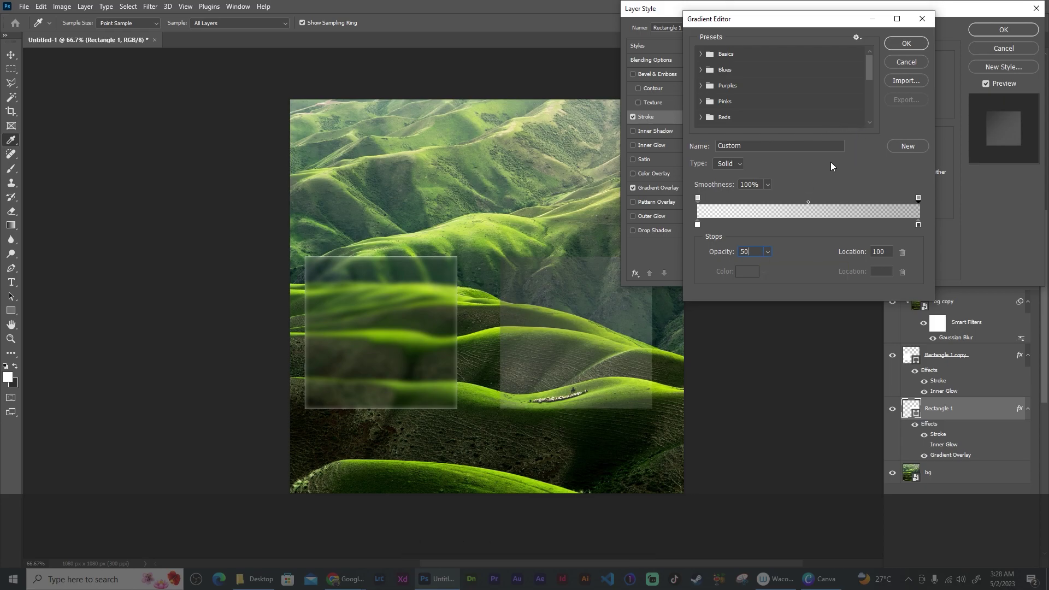
click(905, 43)
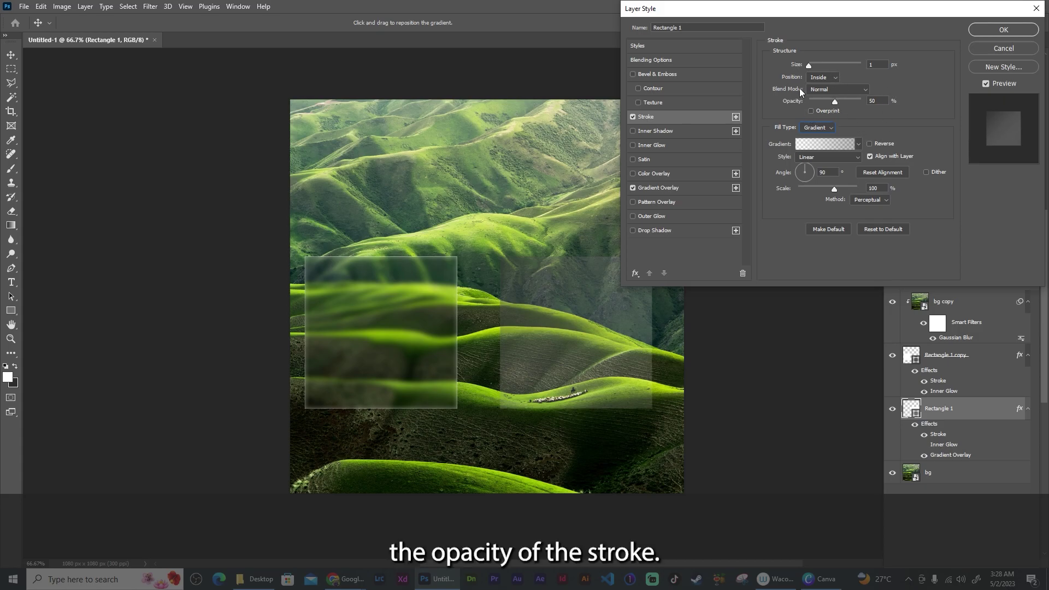
- Raise the stroke opacity to 100%, set its angle to -45°, and apply the style
drag(835, 101, 848, 103)
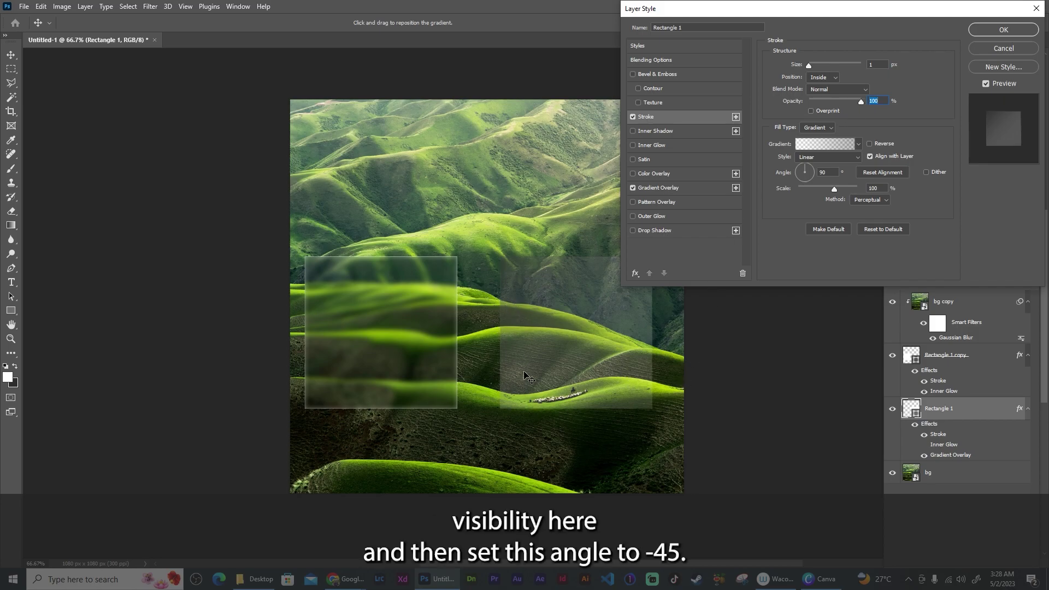
click(824, 172)
text(-45)
key(Return)
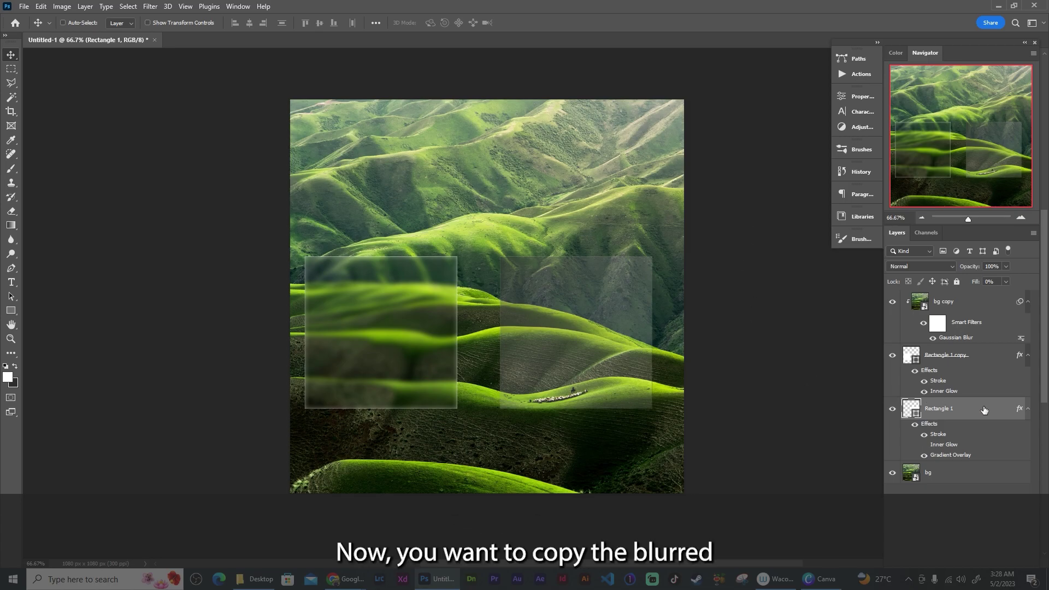
- Duplicate the blurred bg copy above Rectangle 1 and clip it into the right square
click(919, 305)
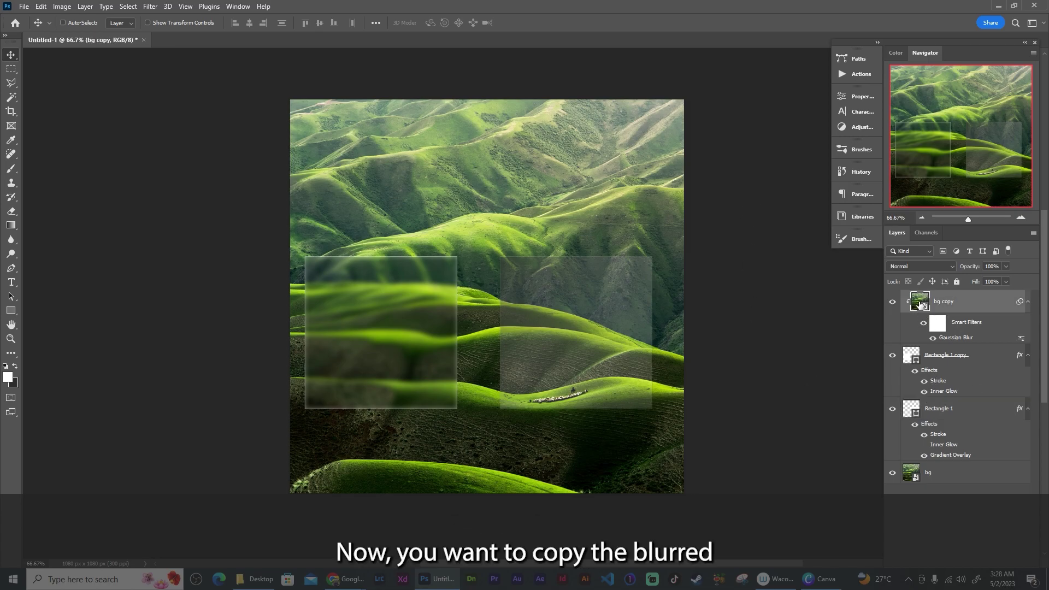
key(ctrl+j)
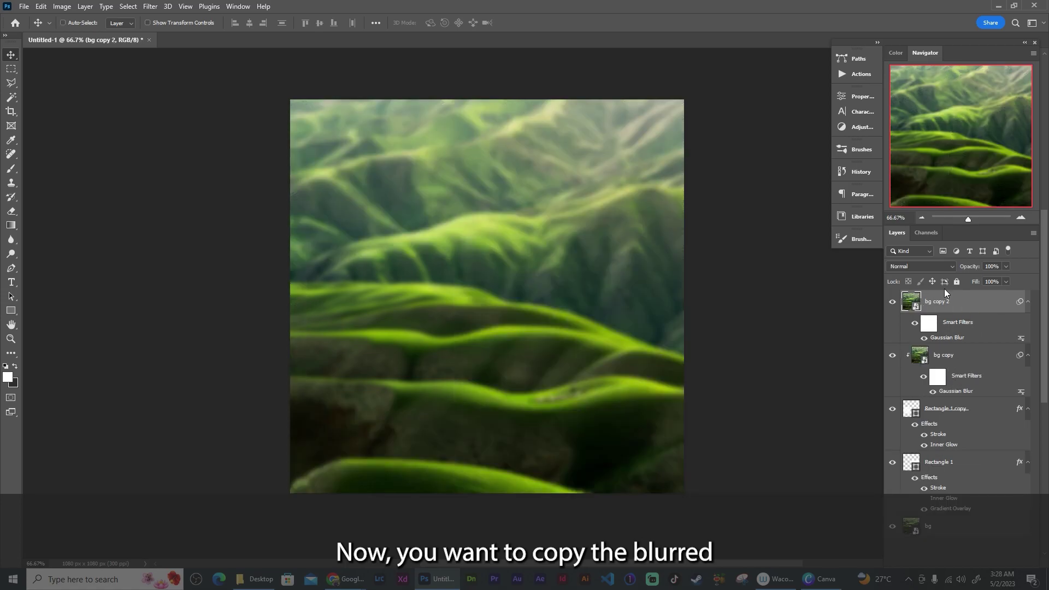
drag(923, 305, 927, 443)
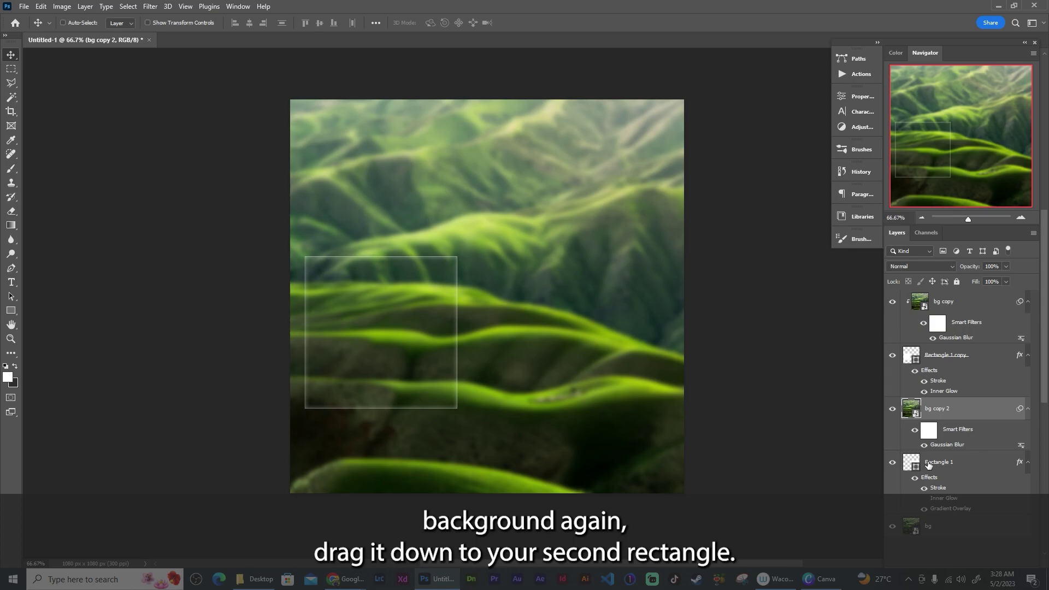
right_click(990, 404)
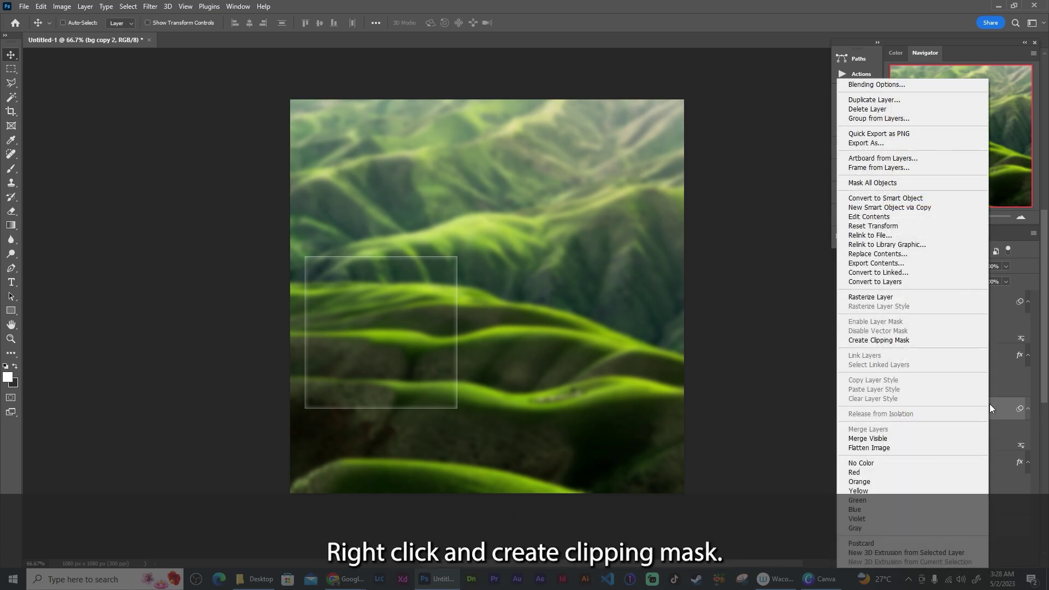
click(905, 340)
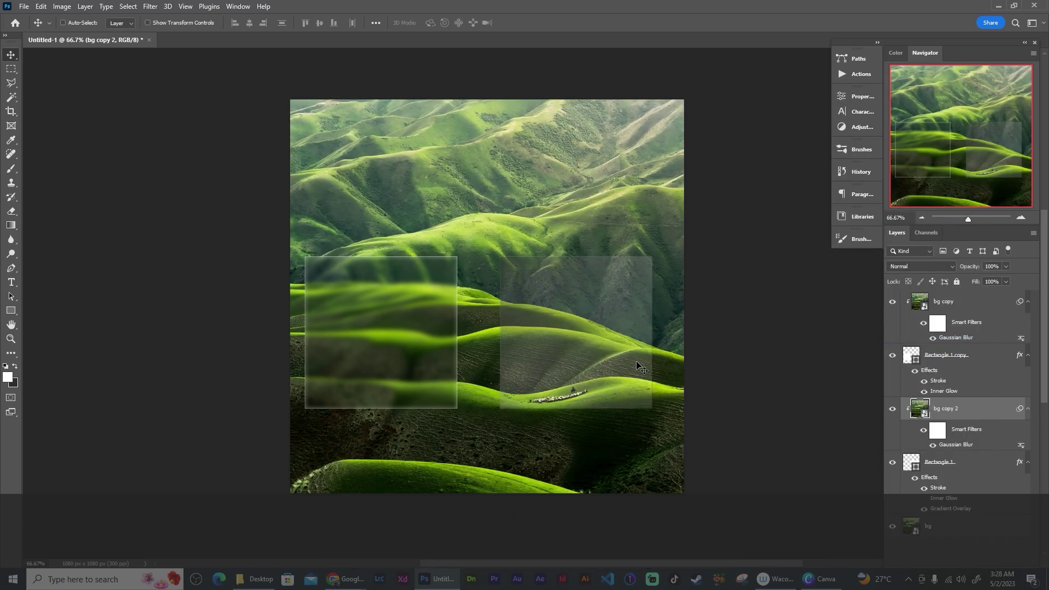
- Set Rectangle 1's fill to 100%, then select bg copy 2
click(912, 464)
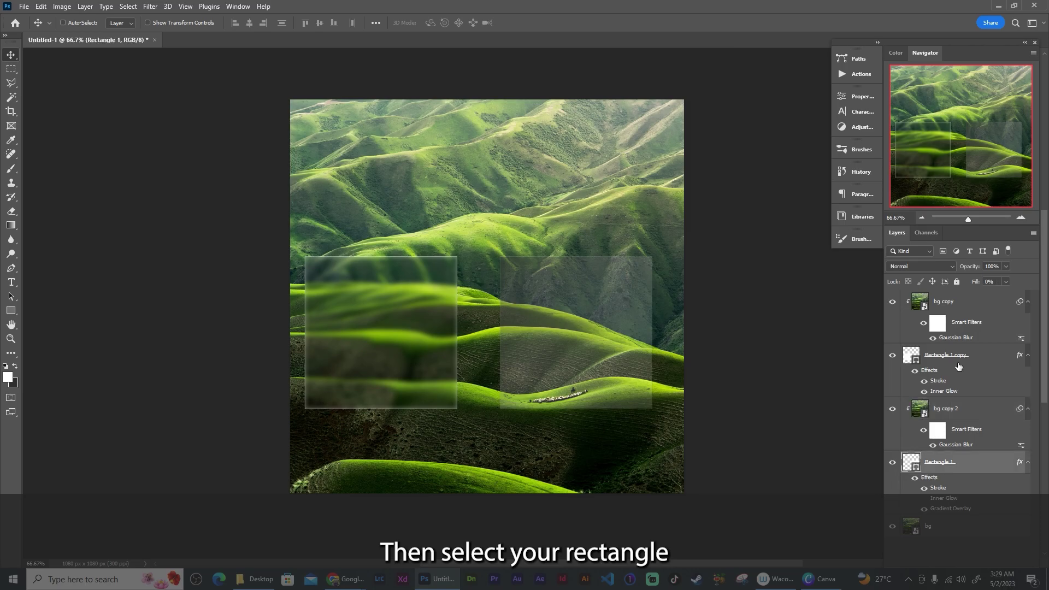
click(1006, 281)
drag(982, 294, 1031, 294)
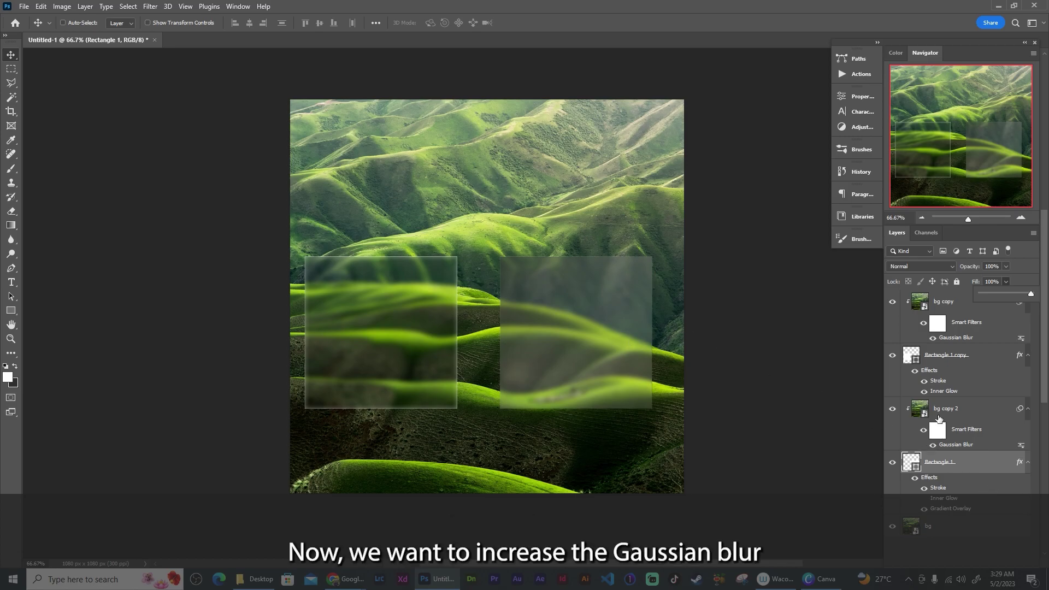
click(948, 414)
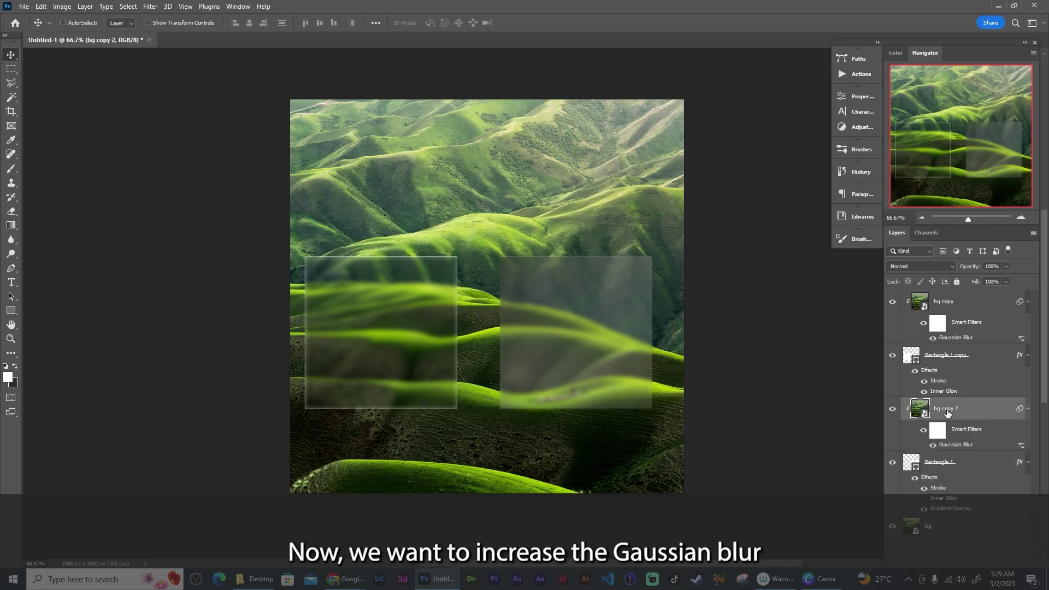
- Increase bg copy 2's Gaussian Blur smart filter radius to about 27.7 pixels
double_click(954, 445)
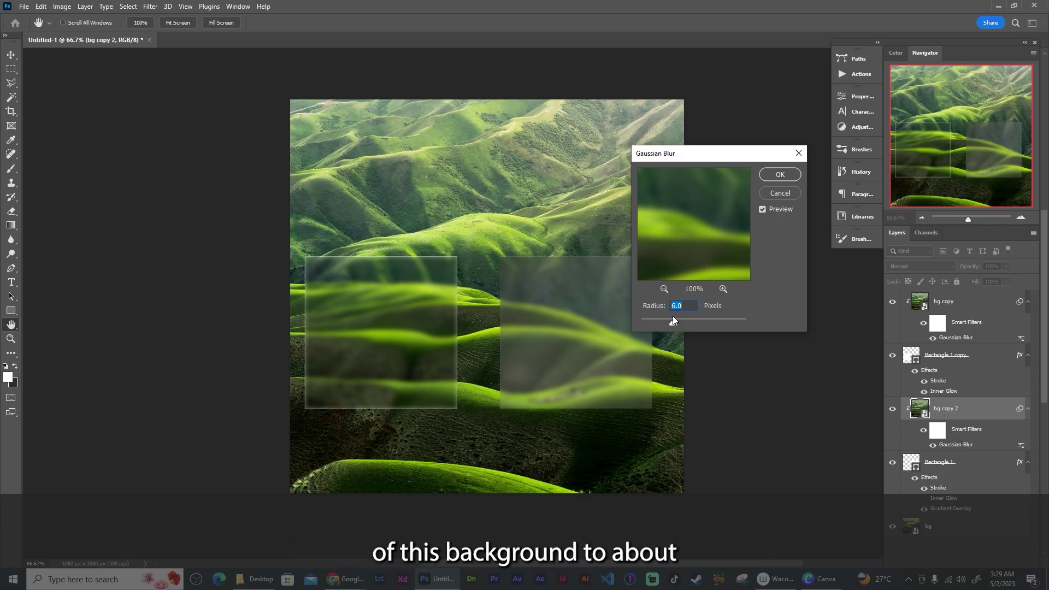
drag(685, 319, 691, 320)
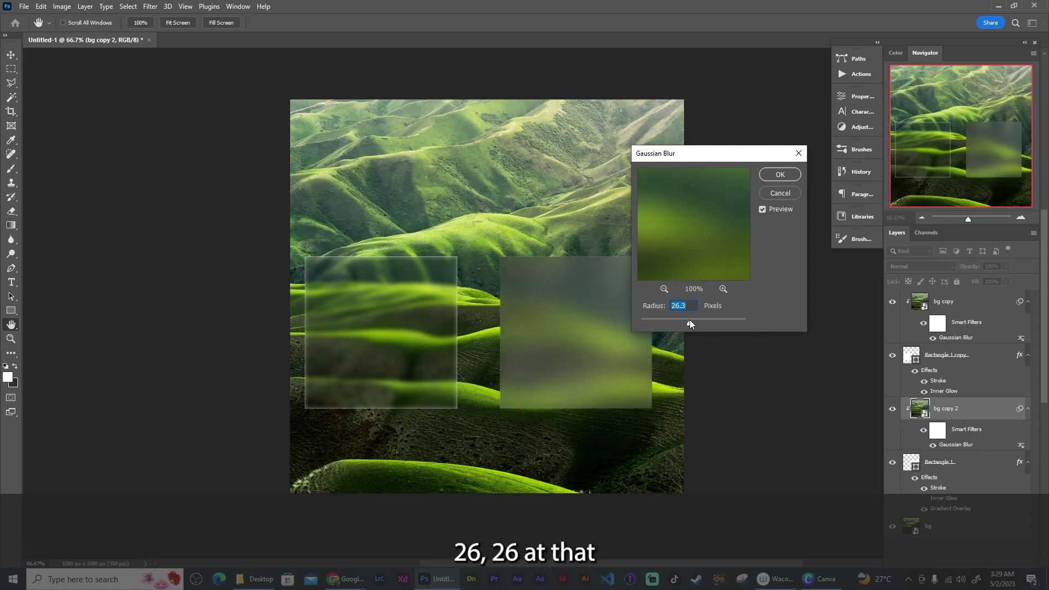
drag(688, 320, 690, 321)
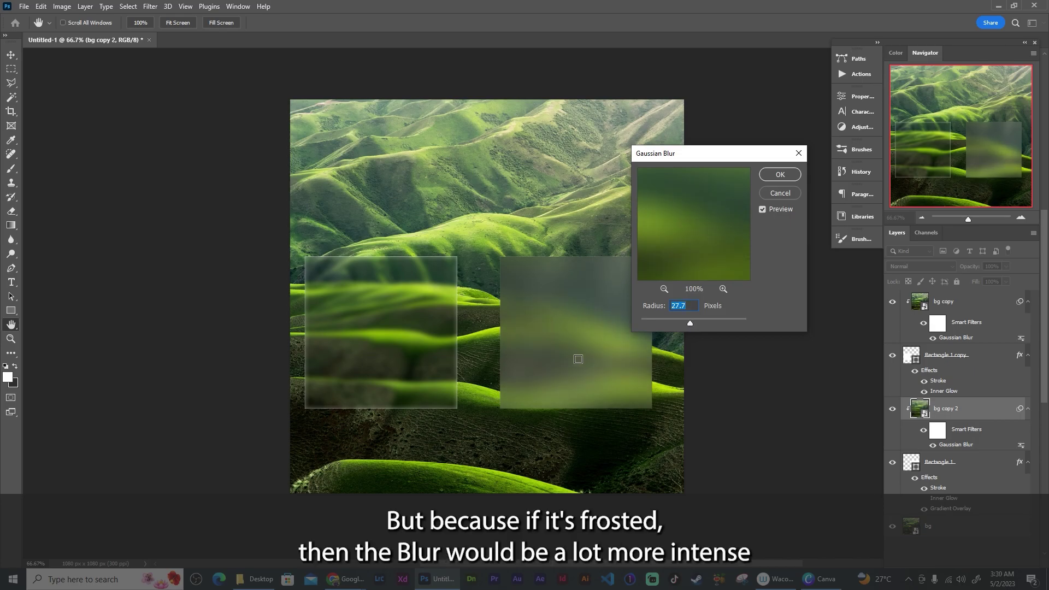
click(769, 182)
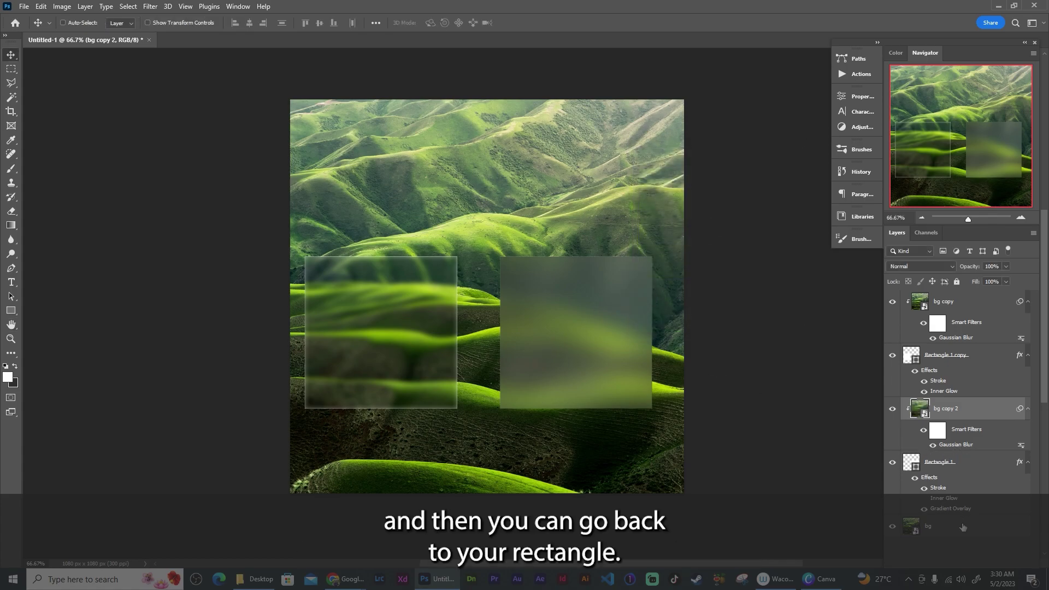
- Soften Rectangle 1's Gradient Overlay: left stop opacity about 43%, right stop about 24%
click(986, 468)
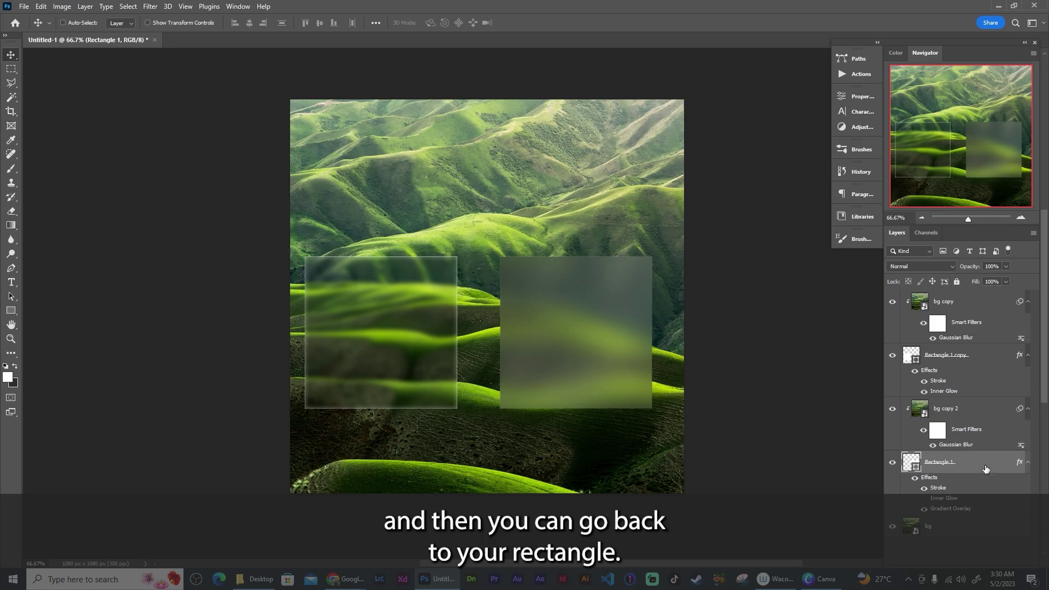
double_click(969, 509)
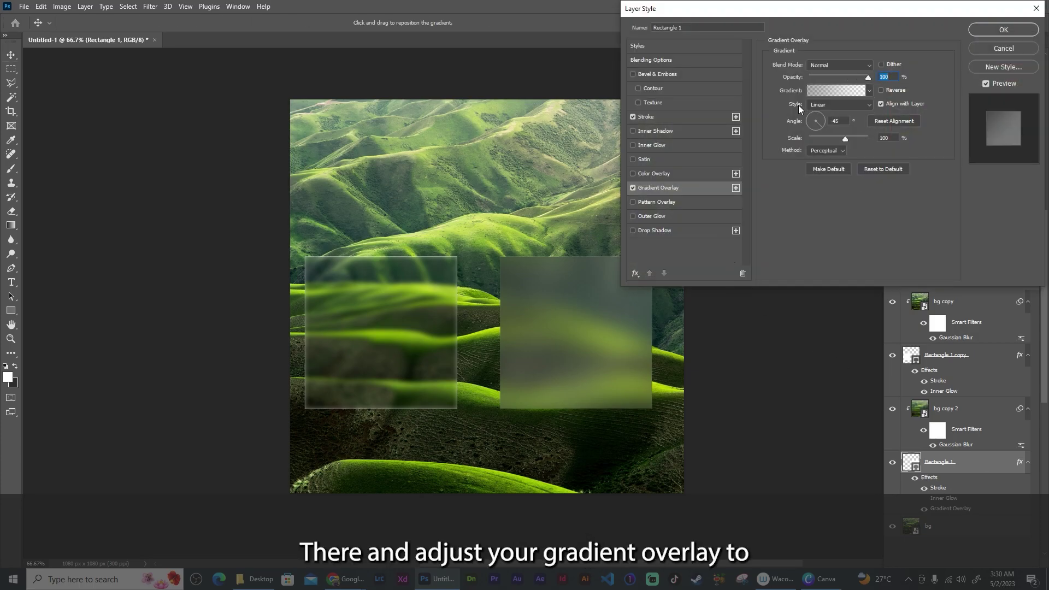
click(834, 91)
click(698, 198)
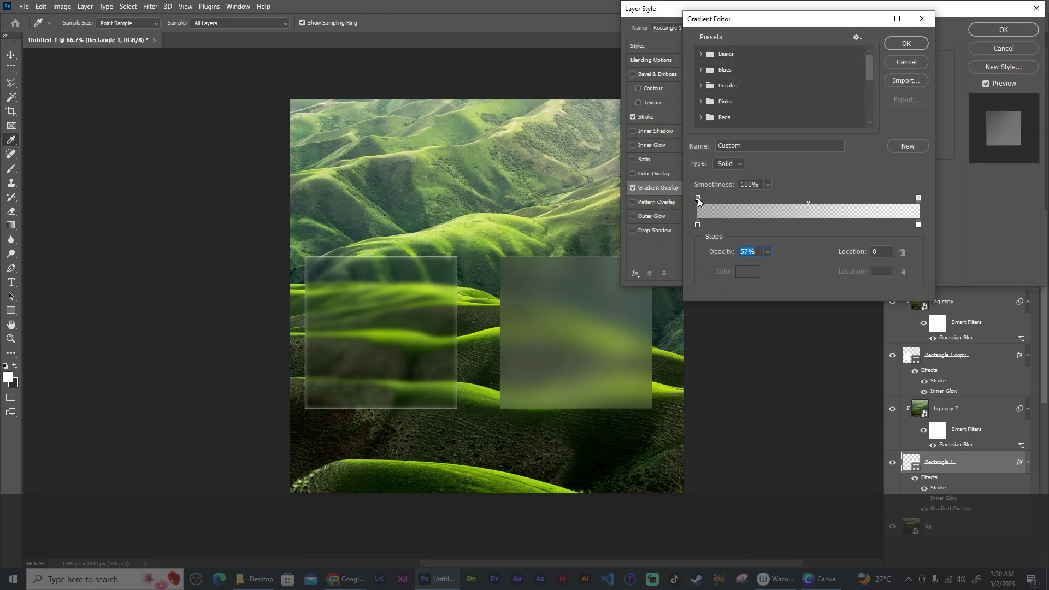
mouse_move(766, 256)
mouse_down()
mouse_move(746, 263)
mouse_move(765, 264)
mouse_up()
click(919, 199)
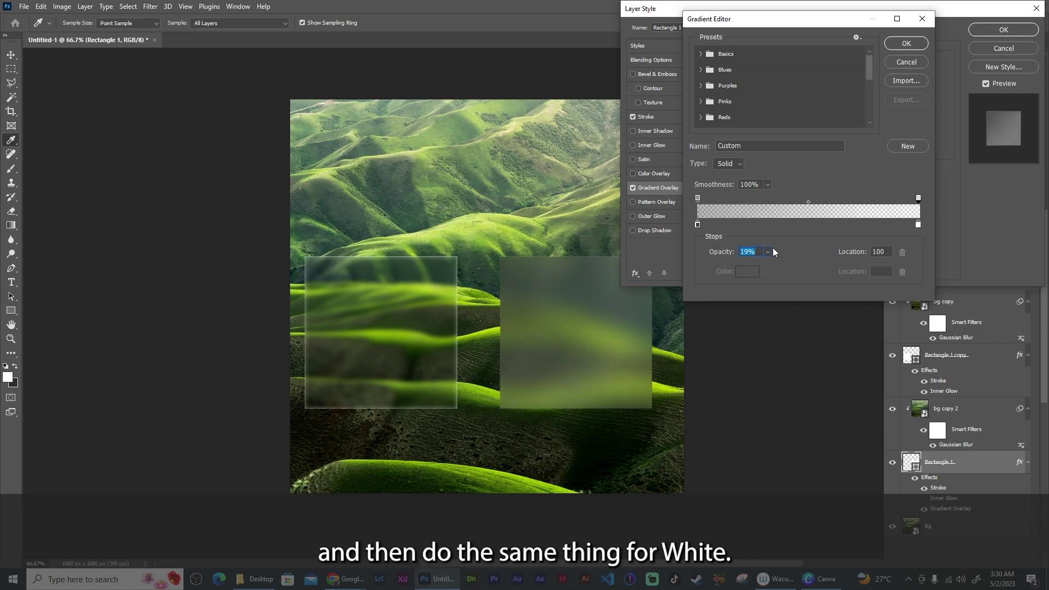
click(768, 252)
drag(763, 264, 769, 263)
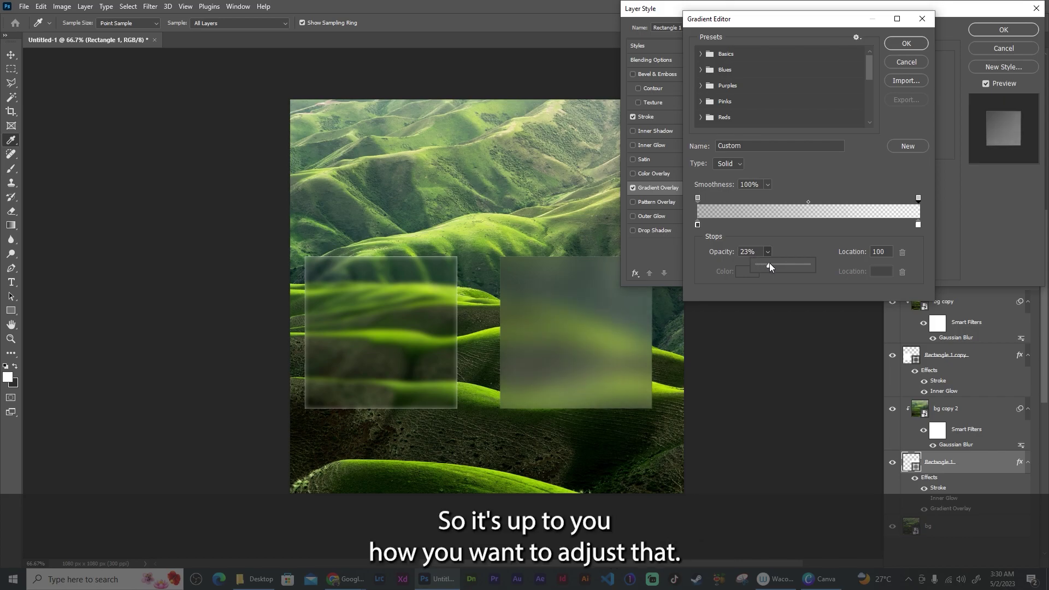
click(922, 44)
click(648, 118)
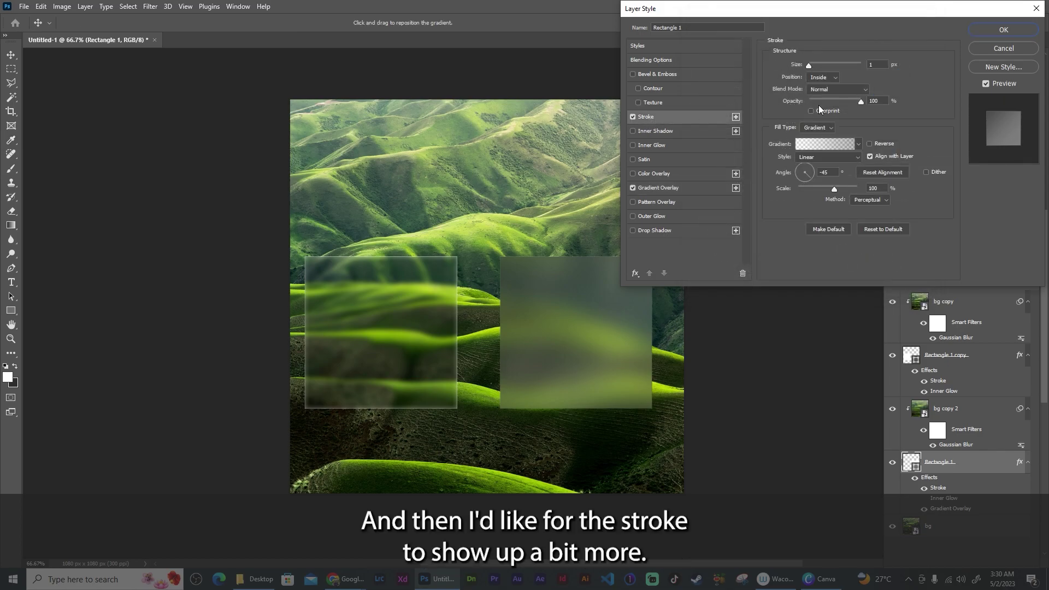
- Raise the stroke gradient's left stop opacity to about 47% and the right stop to 82%
click(830, 146)
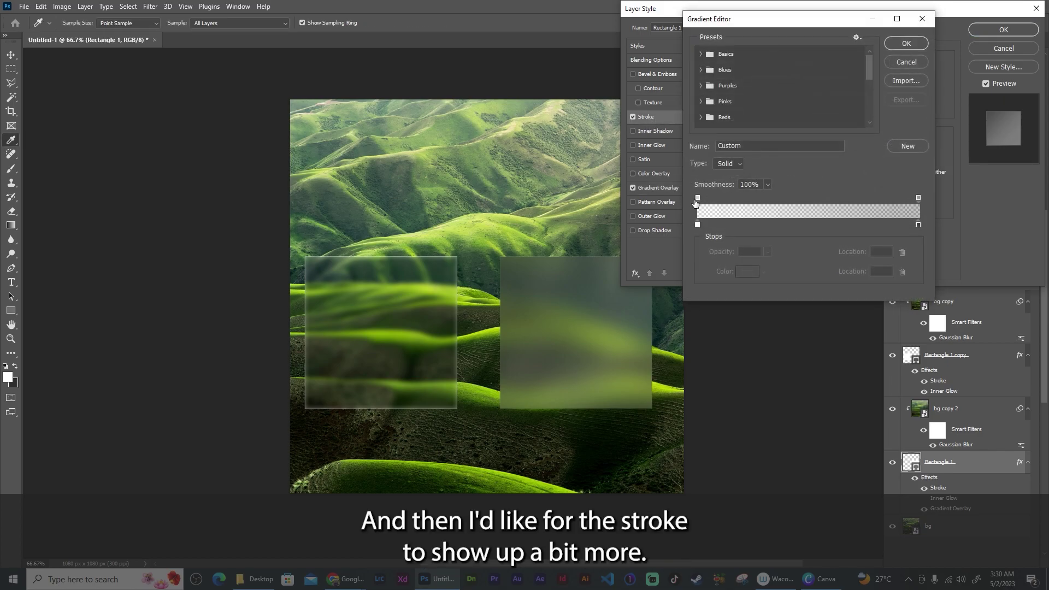
click(698, 198)
click(768, 252)
drag(765, 266, 781, 266)
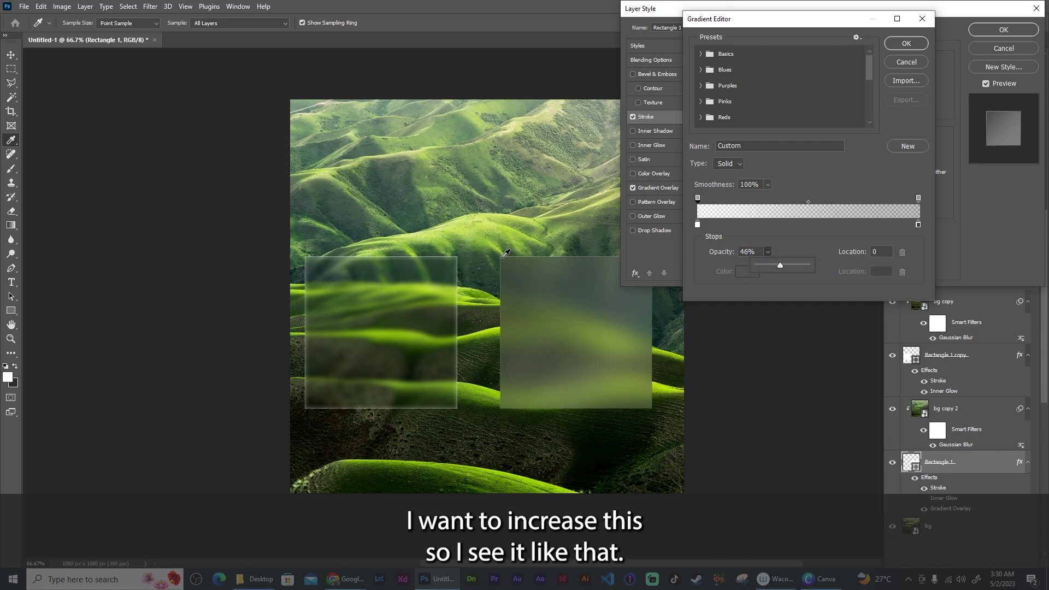
click(918, 197)
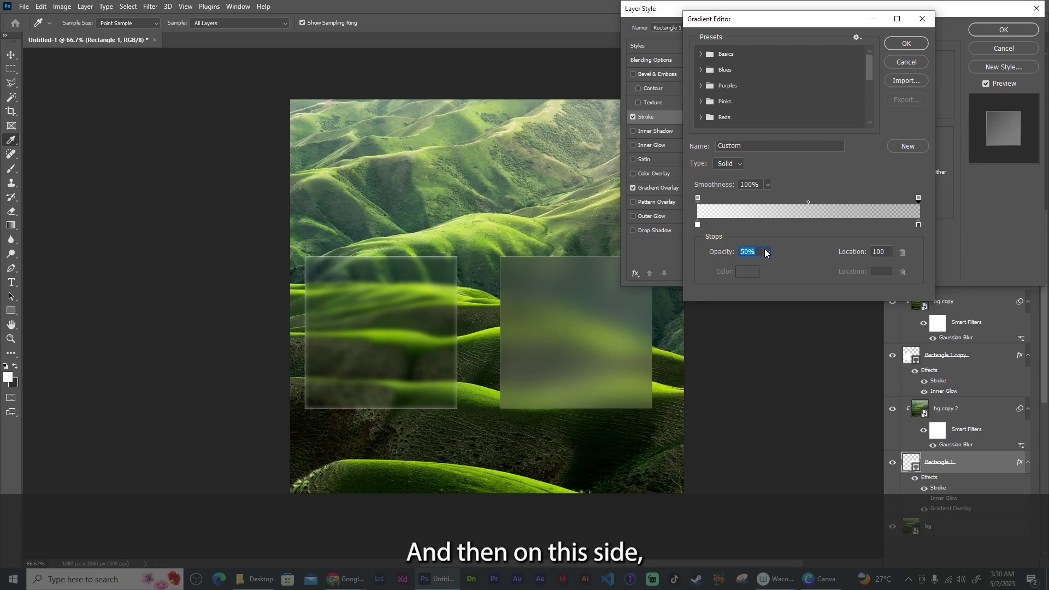
click(782, 265)
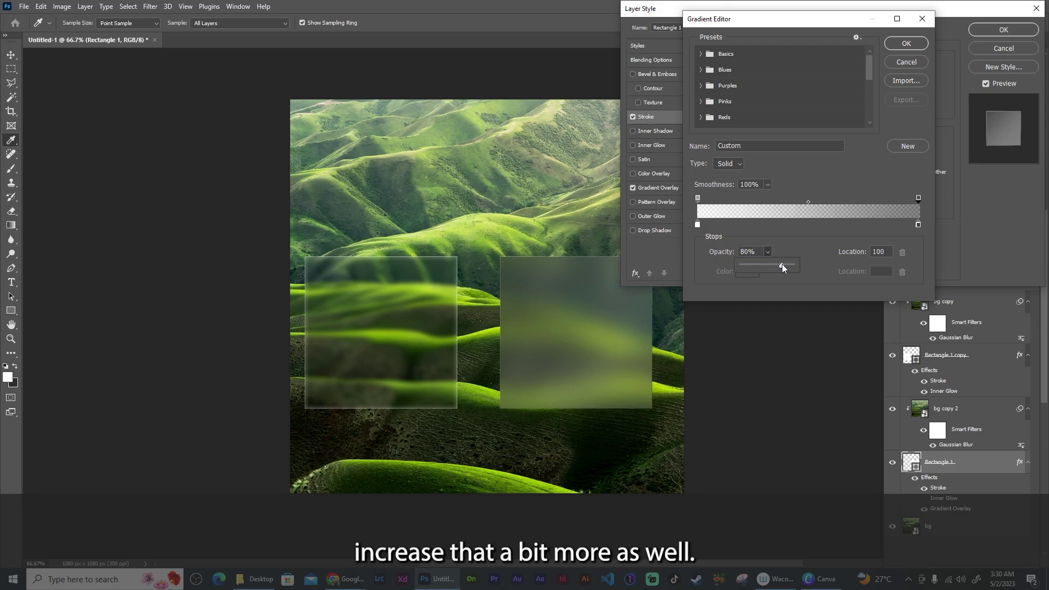
drag(782, 264, 782, 265)
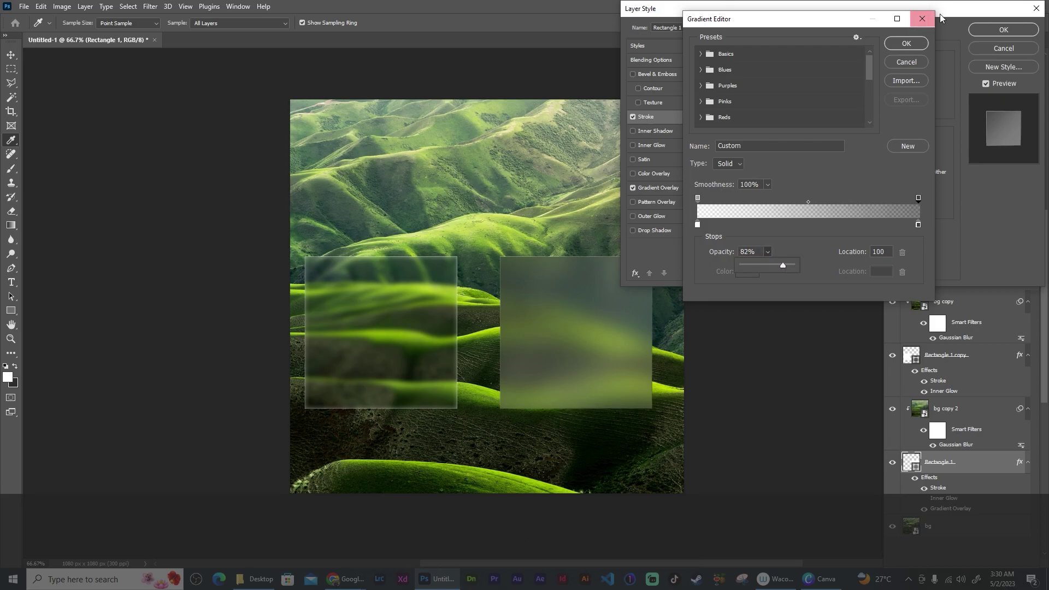
click(905, 44)
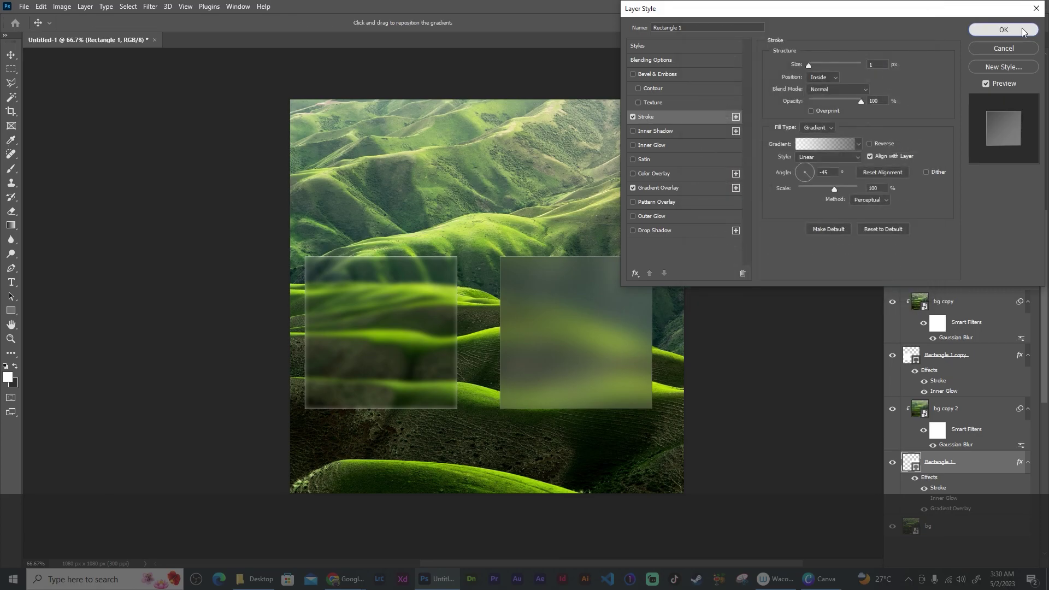
click(1004, 30)
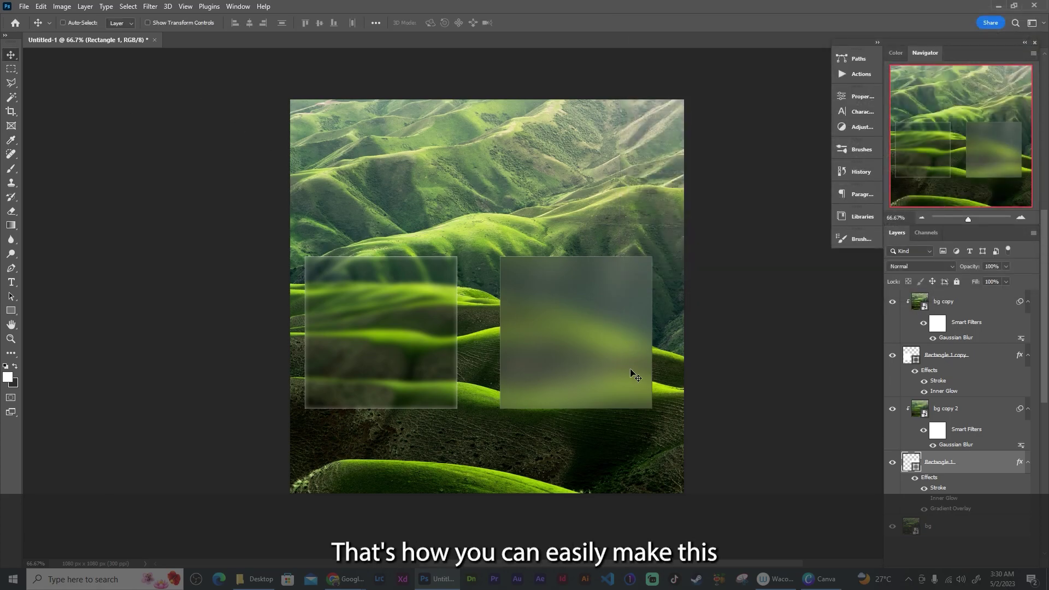
- Move the left glass square down and to the right on the hills
mouse_move(584, 374)
mouse_down()
mouse_move(600, 403)
mouse_move(584, 398)
mouse_move(580, 353)
mouse_up()
click(918, 355)
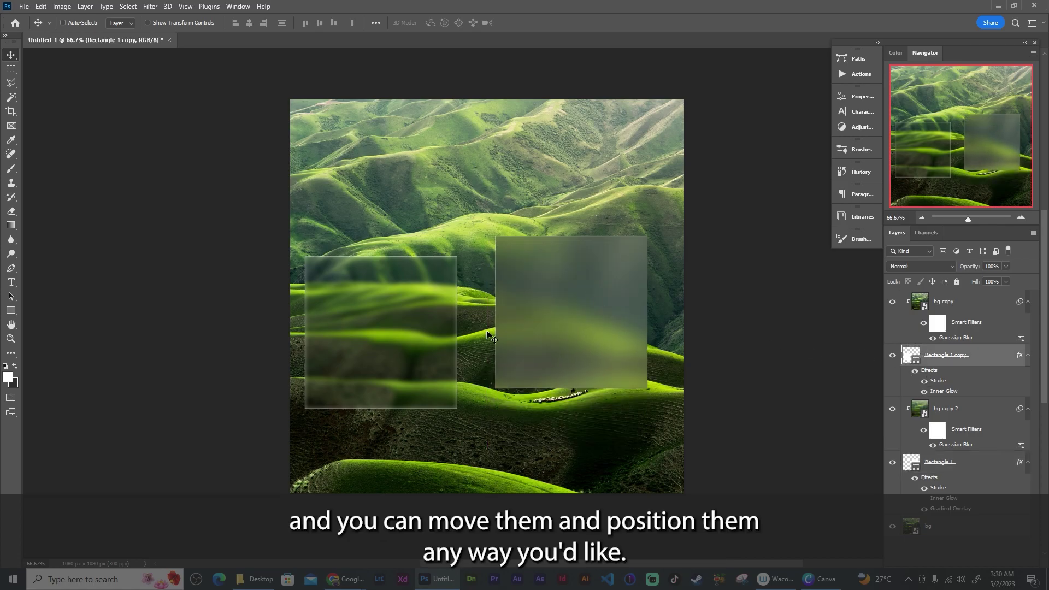
drag(383, 348, 412, 289)
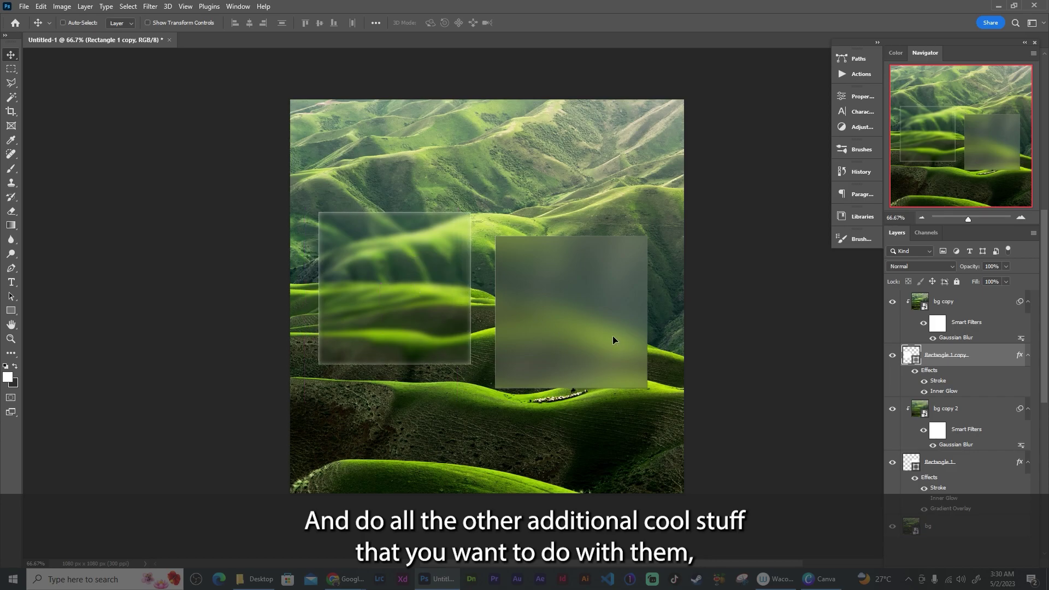
drag(613, 339, 616, 371)
- Shift the right square lower, then nudge the left square slightly right and down
ctrl+click(597, 348)
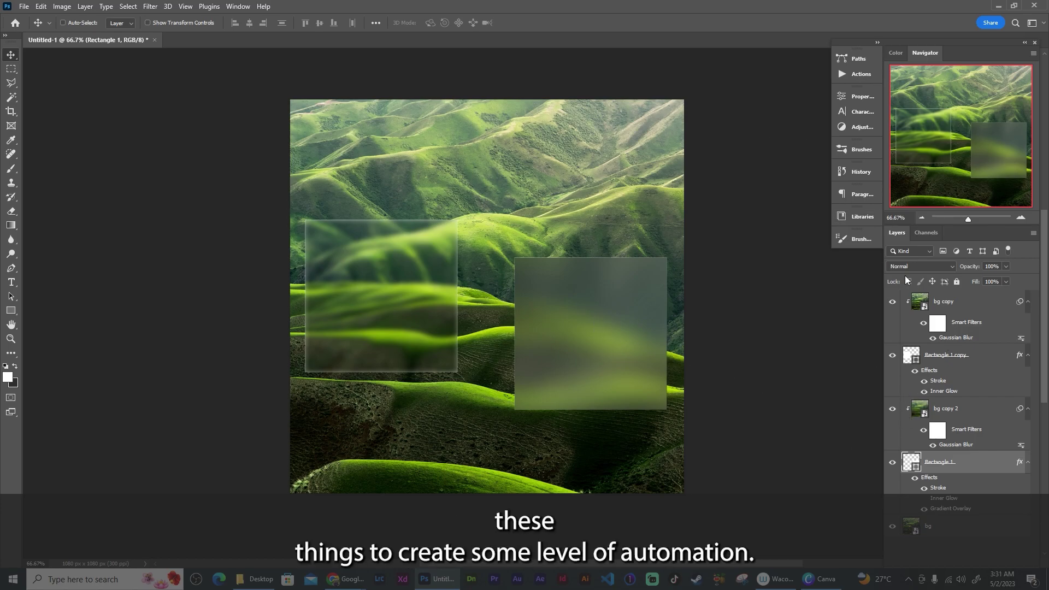
mouse_move(408, 285)
mouse_down()
mouse_move(403, 330)
mouse_move(403, 285)
mouse_up()
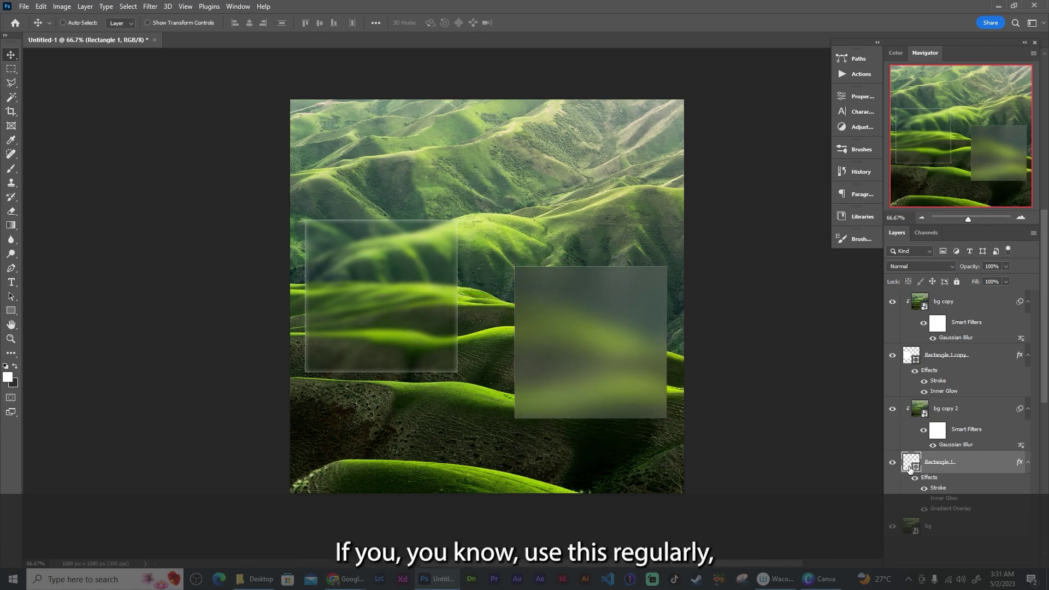
click(916, 364)
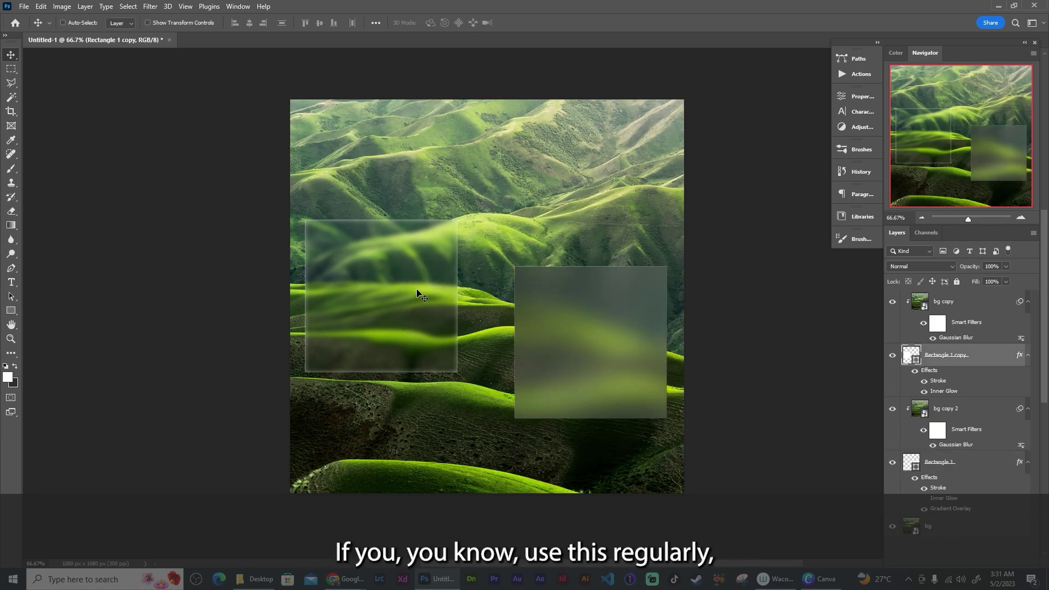
drag(417, 292, 424, 310)
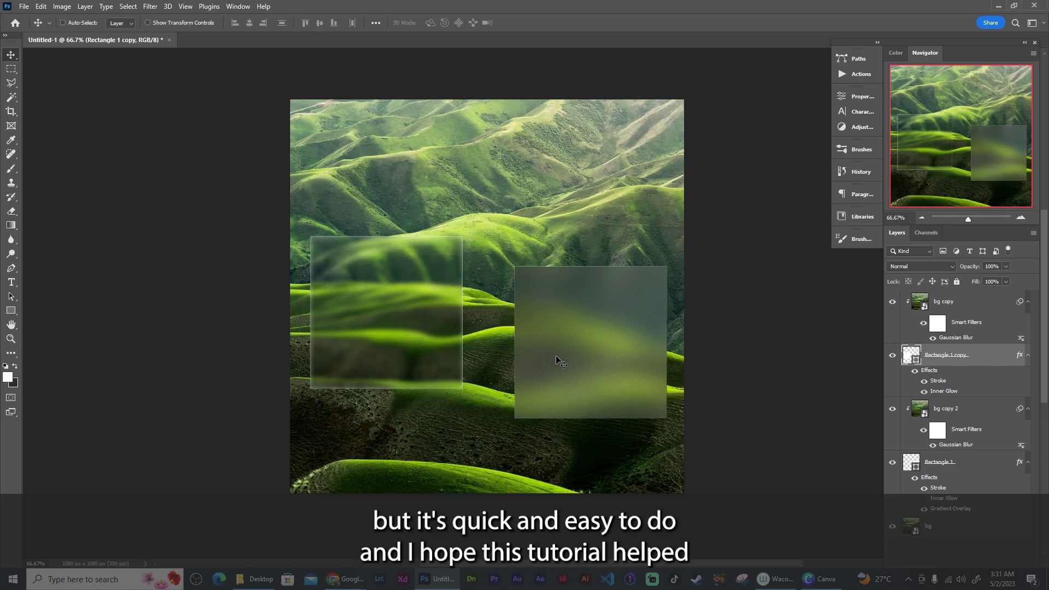